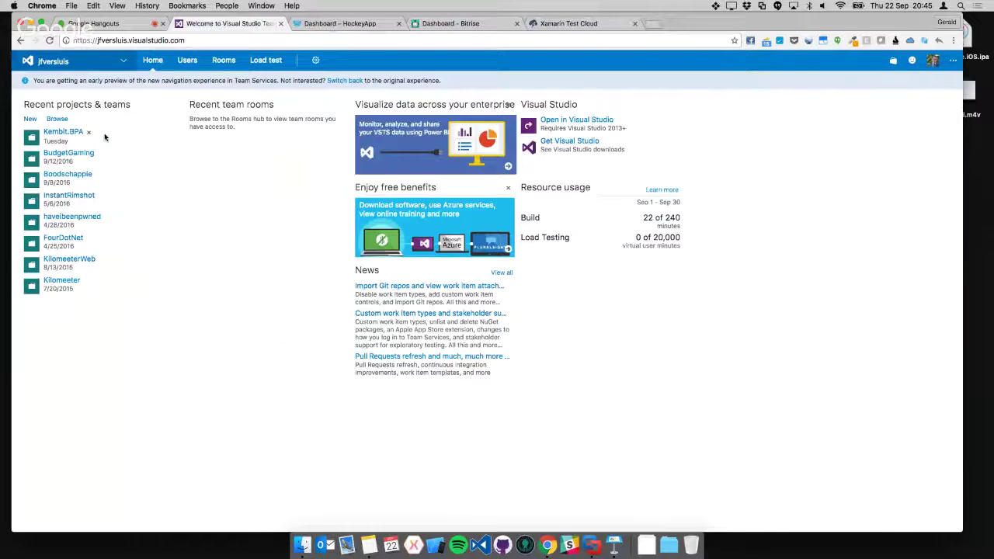
Open the Boodschappie team project and look over the build widgets on its overview dashboard.
{"action": "left_click", "coordinate": [72, 178]}
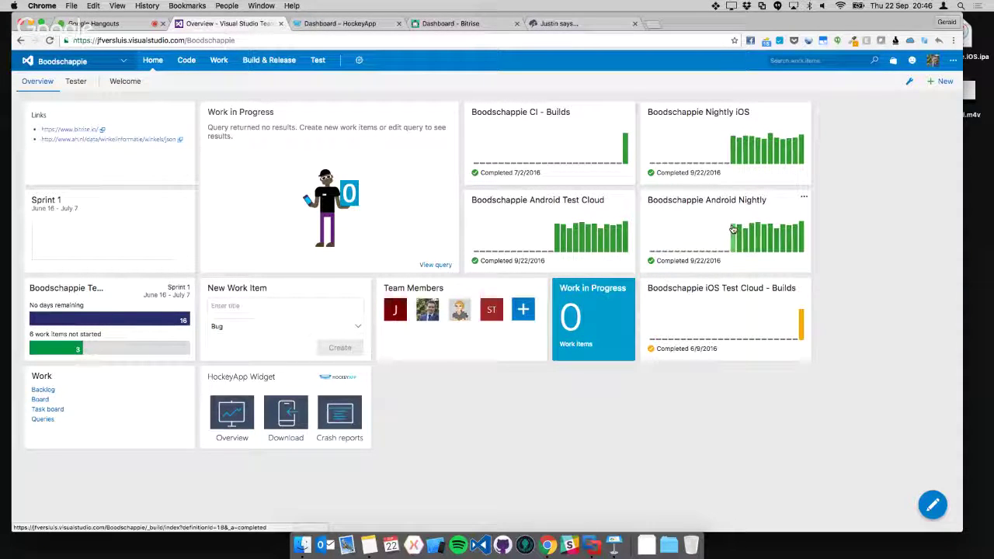
{"action": "mouse_move", "coordinate": [735, 246]}
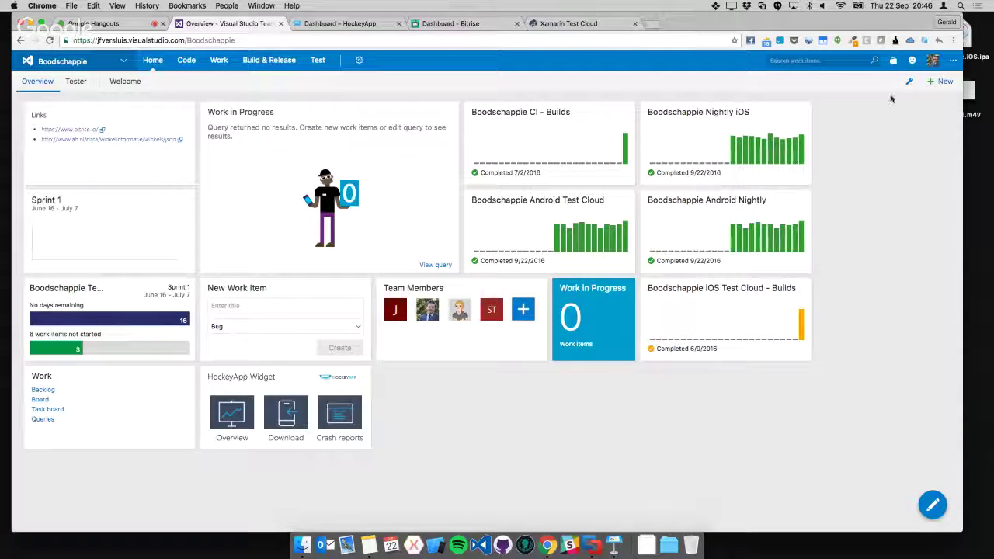
{"action": "left_click", "coordinate": [894, 64]}
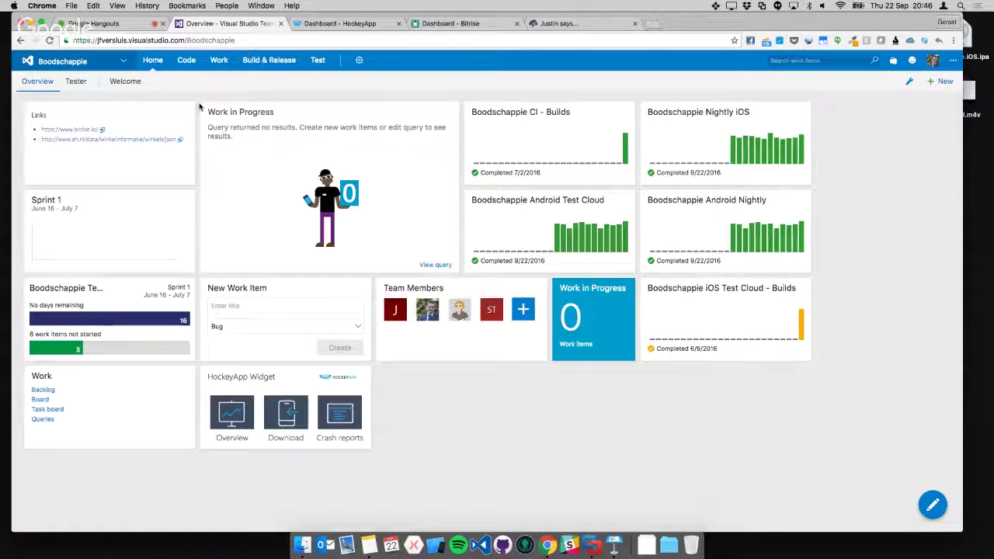
{"action": "mouse_move", "coordinate": [218, 69]}
{"action": "mouse_move", "coordinate": [264, 68]}
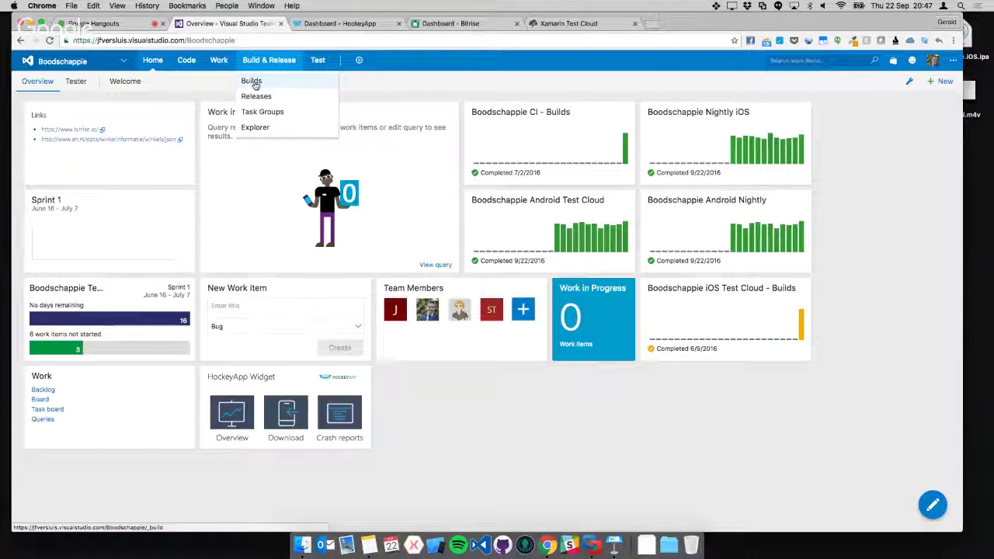
Go to the project's build definitions and view the Boodschappie iOS CI definition.
{"action": "left_click", "coordinate": [257, 84]}
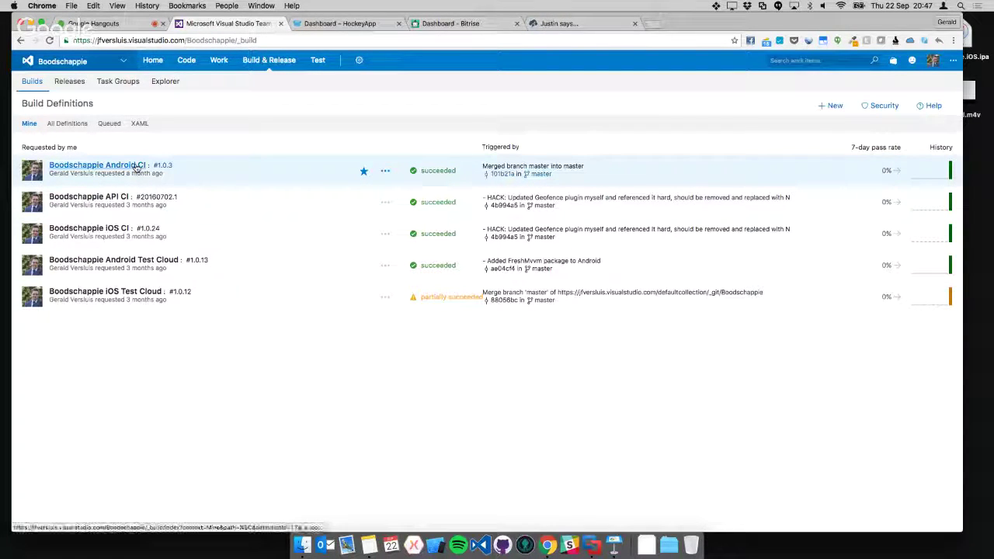
{"action": "left_click", "coordinate": [108, 230]}
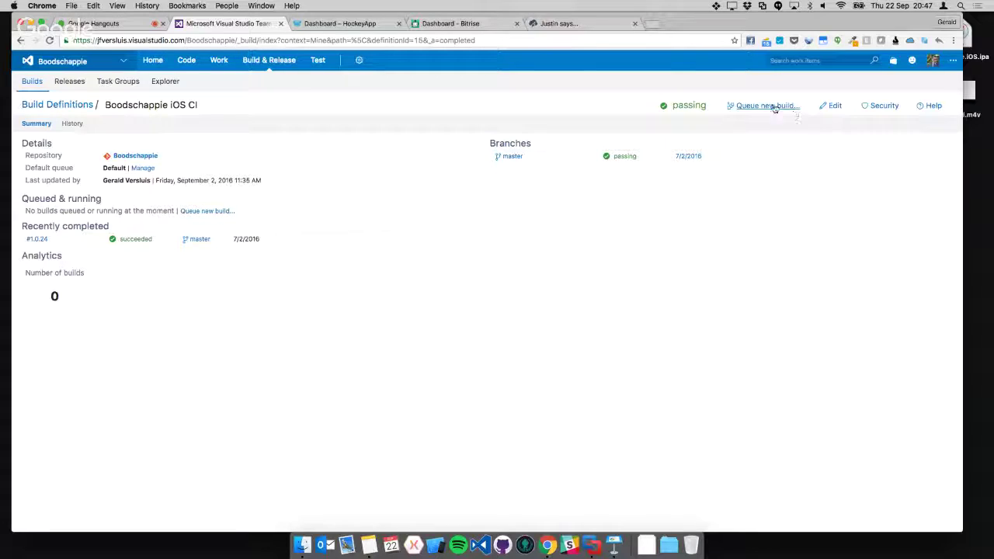
{"action": "left_click", "coordinate": [833, 106]}
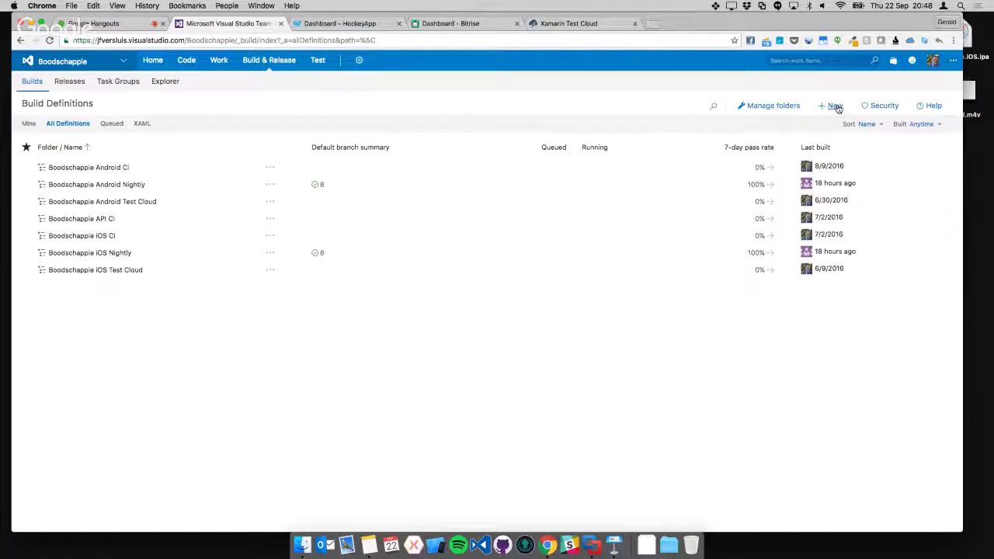
{"action": "left_click", "coordinate": [834, 105]}
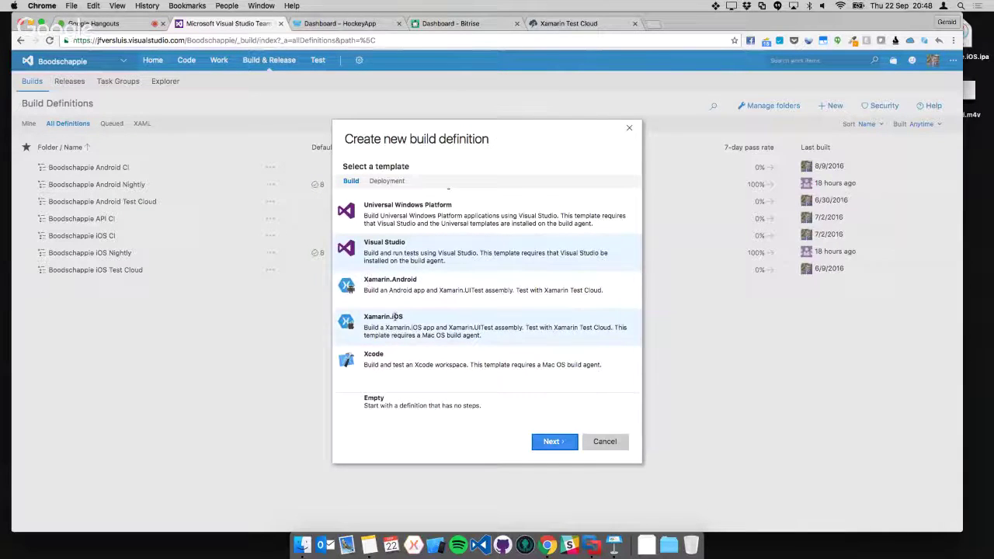
{"action": "left_click", "coordinate": [360, 362]}
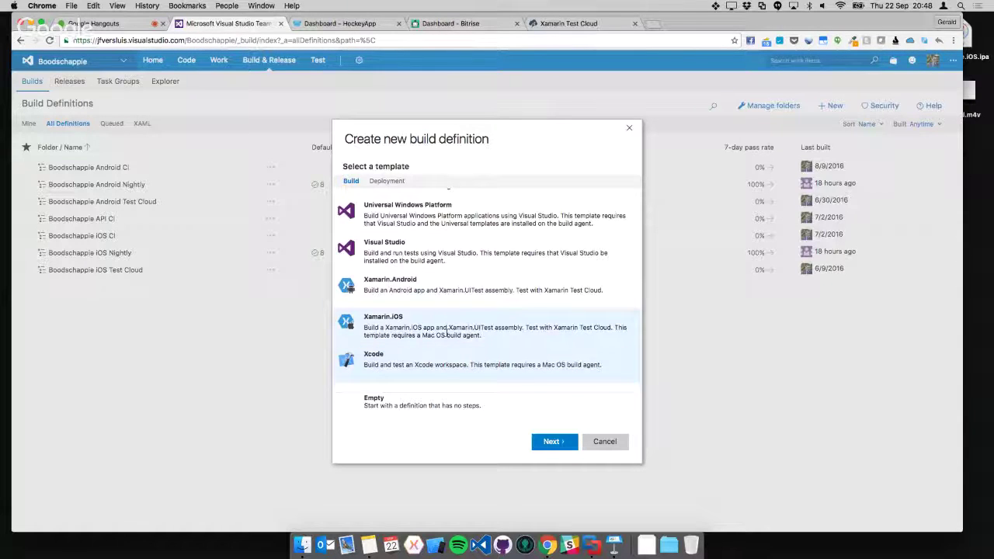
{"action": "left_click", "coordinate": [470, 287]}
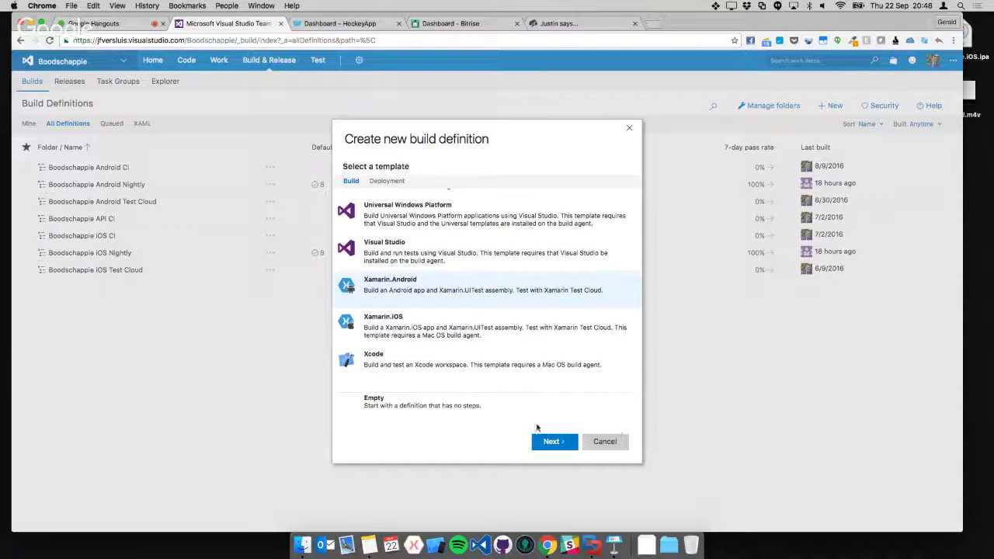
{"action": "left_click", "coordinate": [552, 442]}
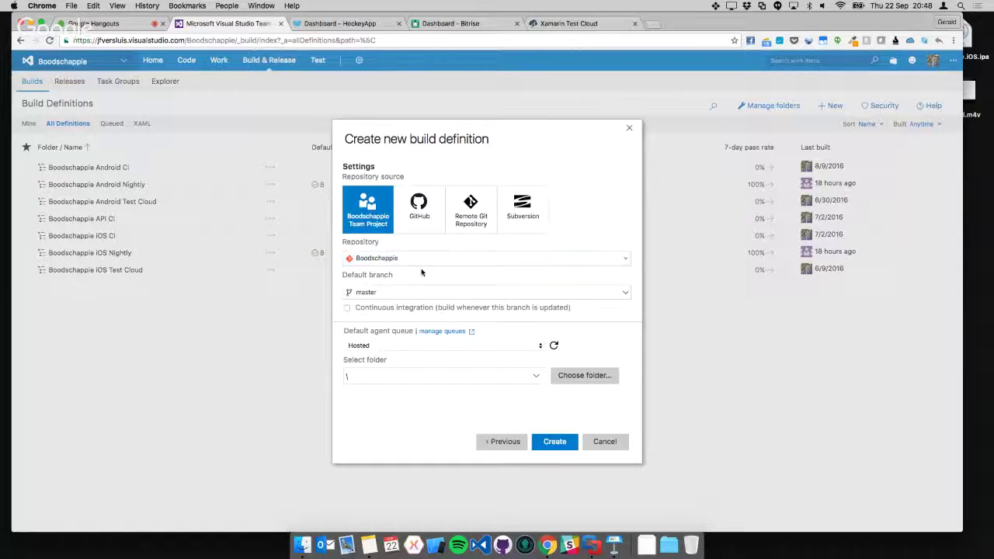
{"action": "left_click", "coordinate": [414, 263]}
{"action": "left_click", "coordinate": [376, 300]}
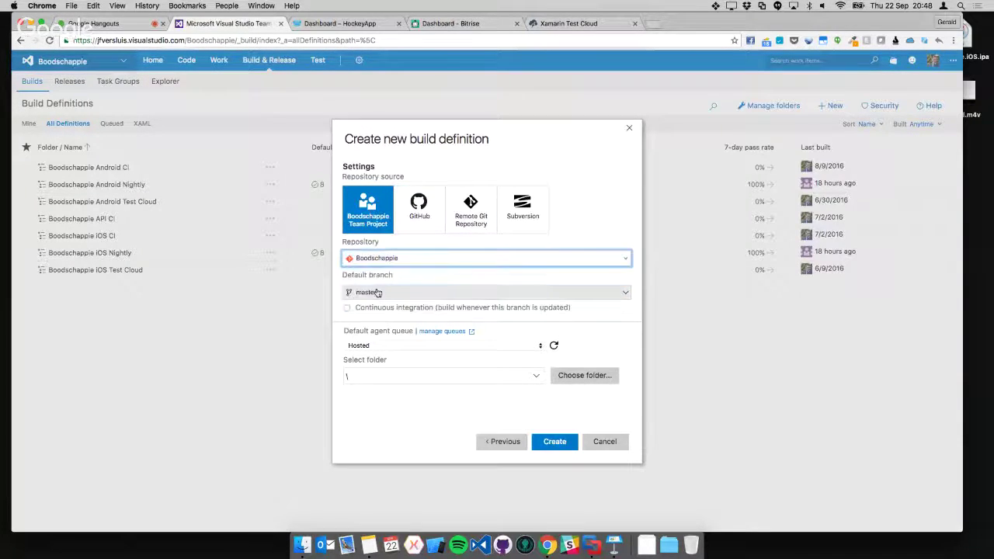
{"action": "left_click", "coordinate": [408, 294]}
{"action": "left_click", "coordinate": [380, 295]}
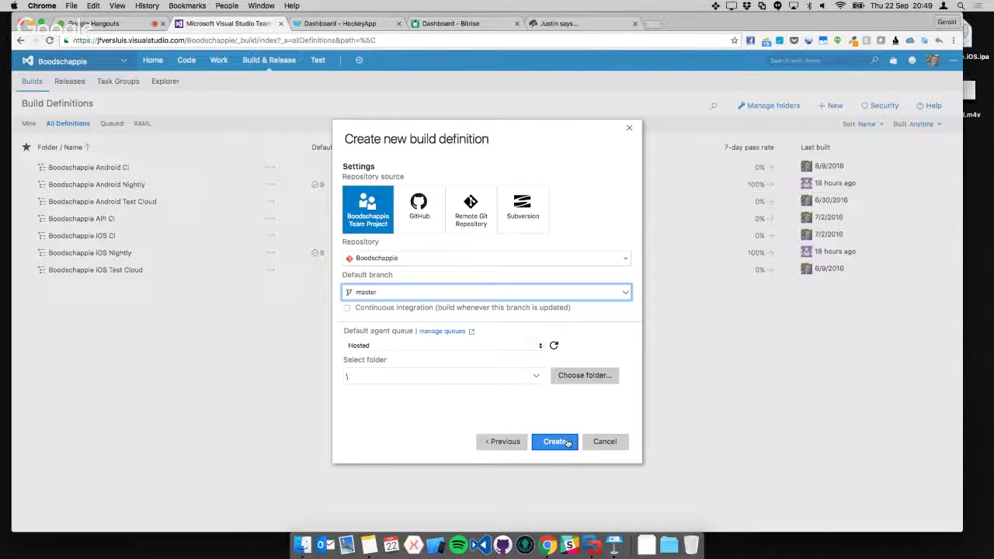
{"action": "left_click", "coordinate": [605, 441]}
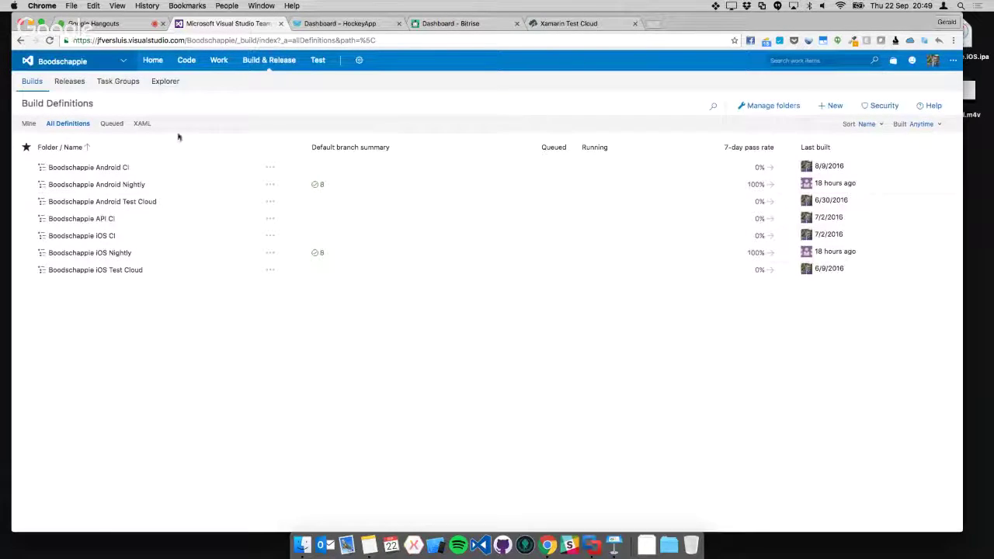
Open the Boodschappie Android CI build definition for editing.
{"action": "left_click", "coordinate": [109, 167]}
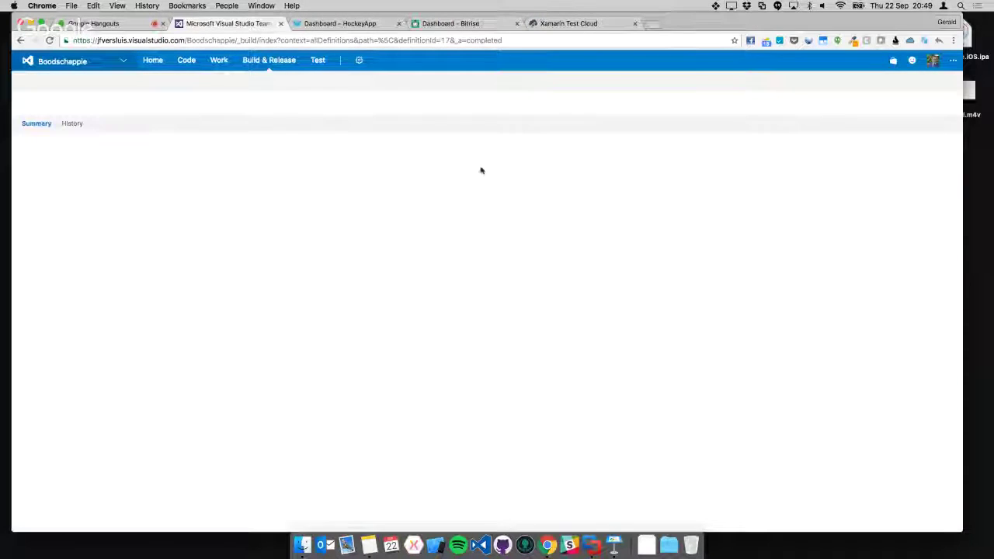
{"action": "left_click", "coordinate": [830, 104]}
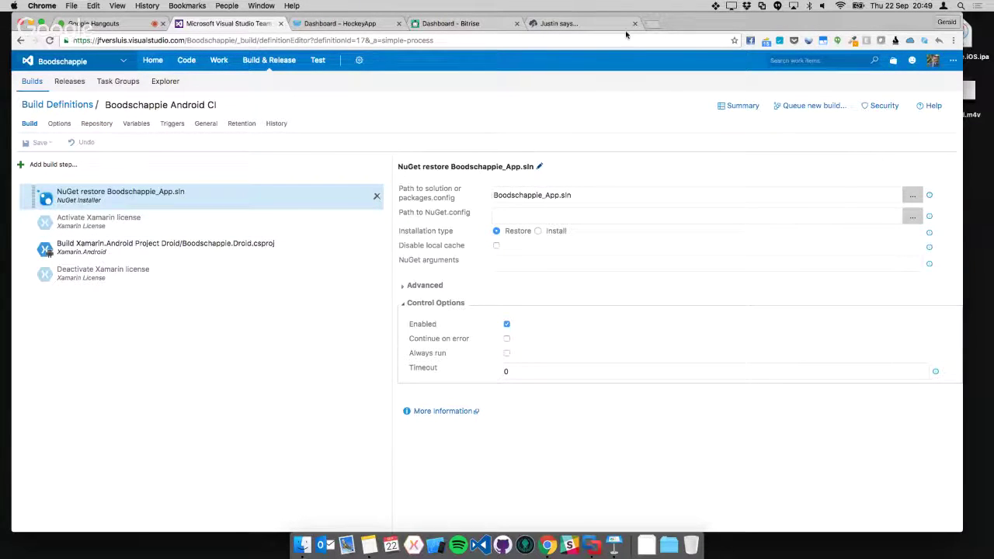
{"action": "left_click_drag", "start_coordinate": [671, 22], "coordinate": [686, 22]}
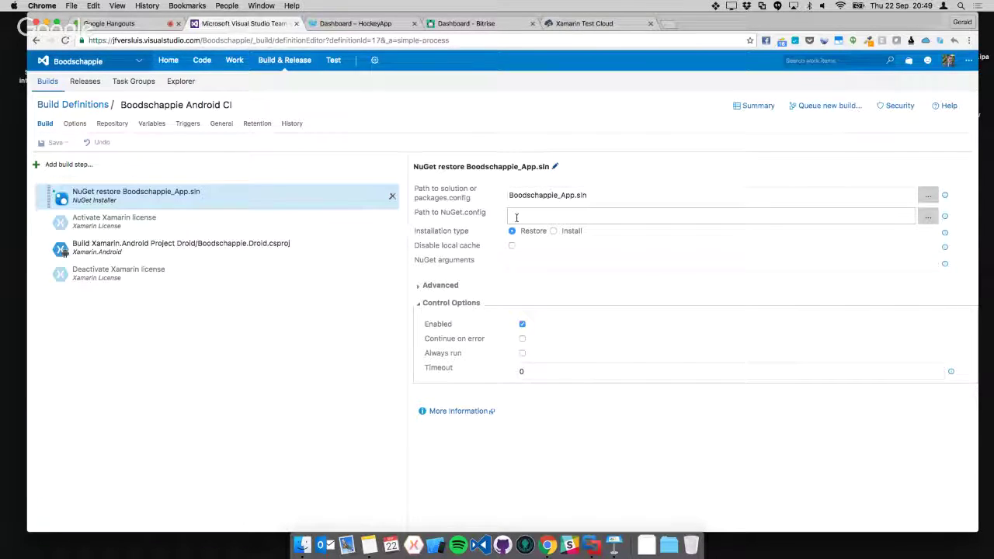
Examine the settings of the Activate Xamarin license and Build Xamarin.Android Project build steps.
{"action": "left_click", "coordinate": [172, 247]}
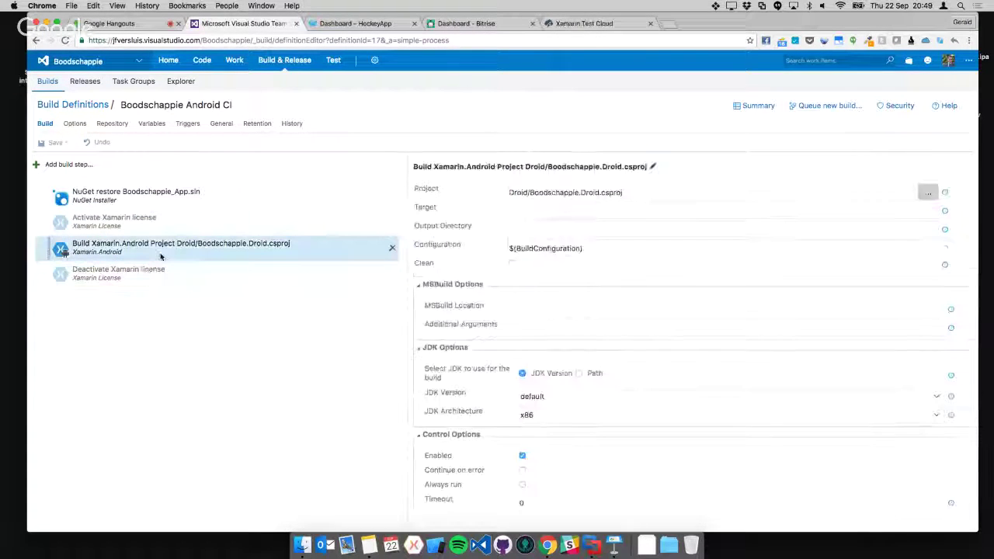
{"action": "left_click", "coordinate": [118, 224]}
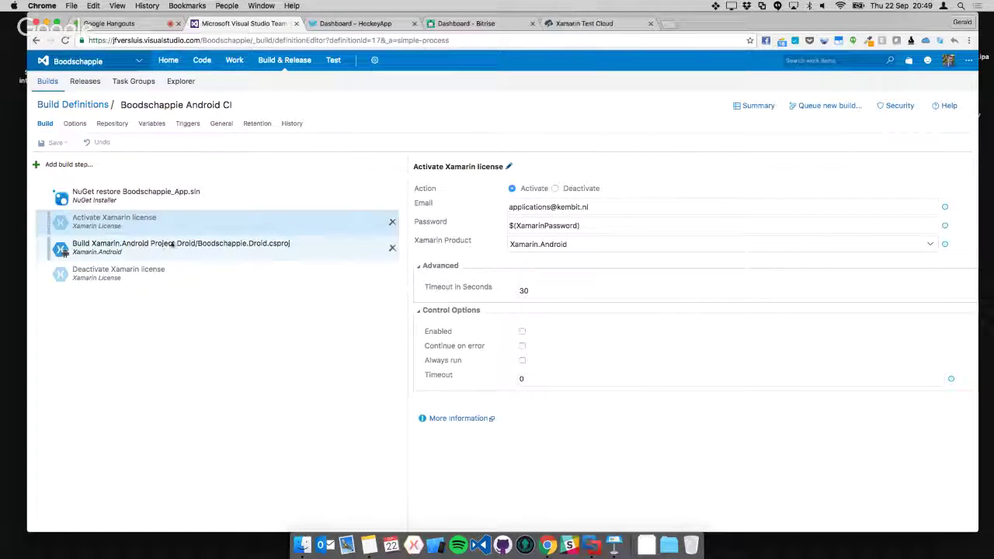
{"action": "left_click", "coordinate": [77, 247]}
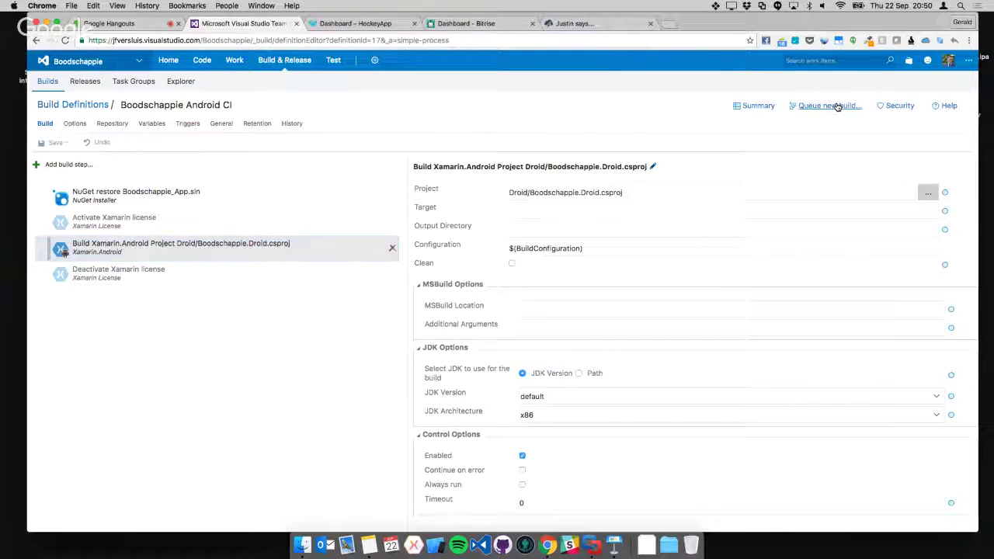
Queue a new Boodschappie Android CI build on the Default queue from master with BuildConfiguration set to Release.
{"action": "left_click", "coordinate": [831, 106]}
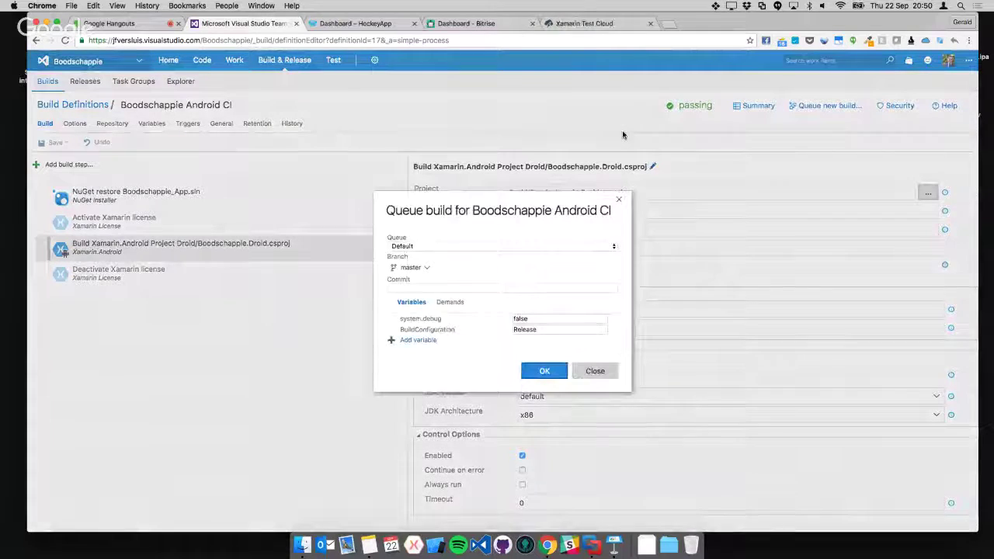
{"action": "left_click", "coordinate": [546, 328]}
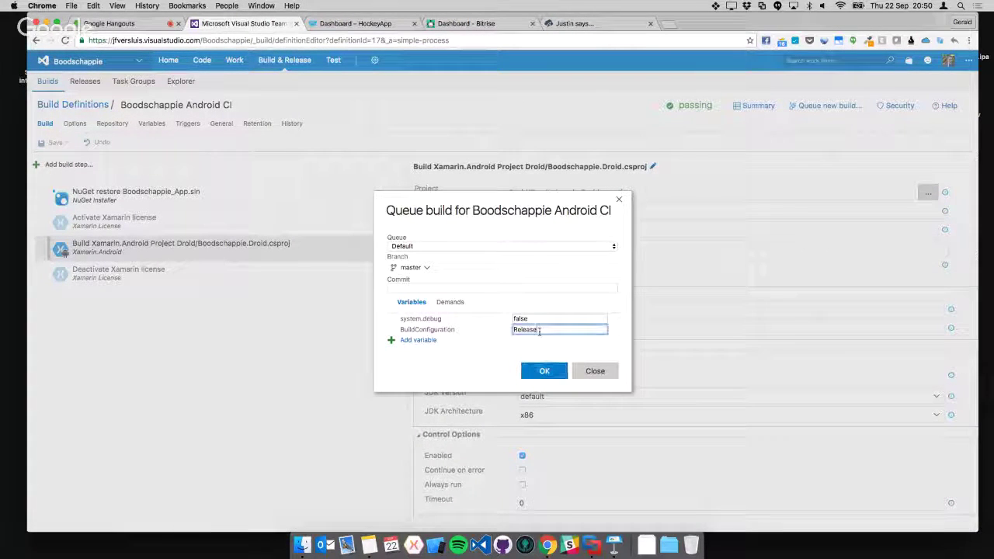
{"action": "left_click", "coordinate": [546, 371]}
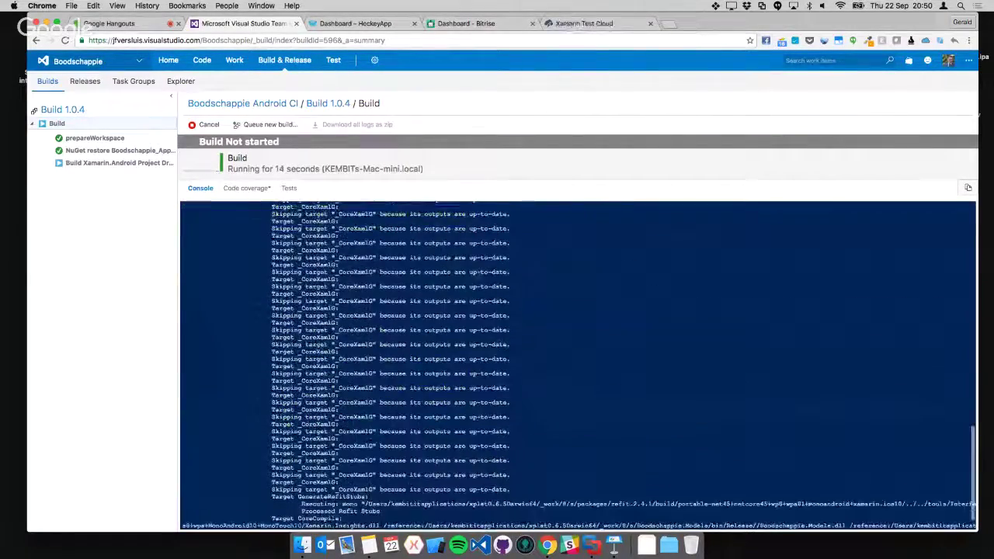
{"action": "left_click", "coordinate": [956, 72]}
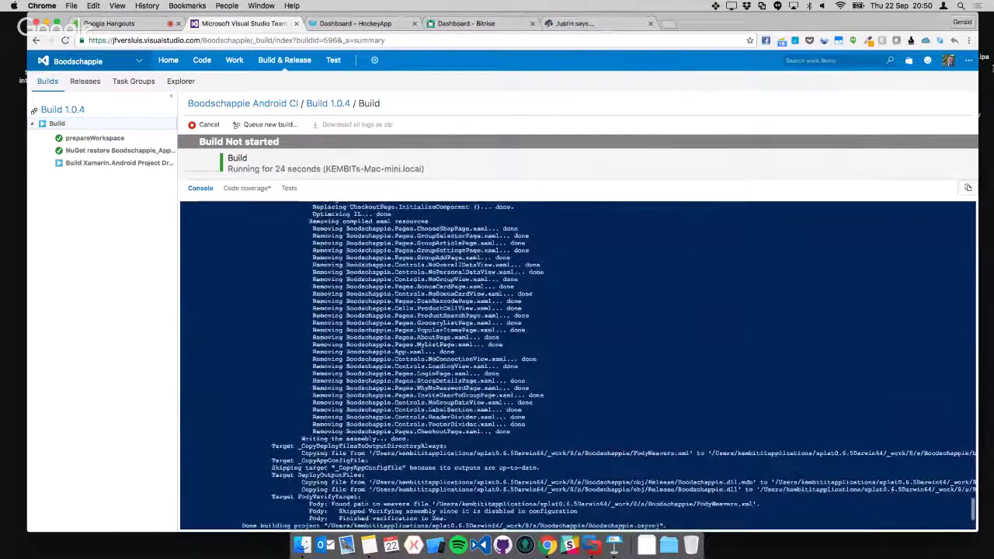
{"action": "left_click", "coordinate": [969, 60]}
{"action": "left_click", "coordinate": [927, 60]}
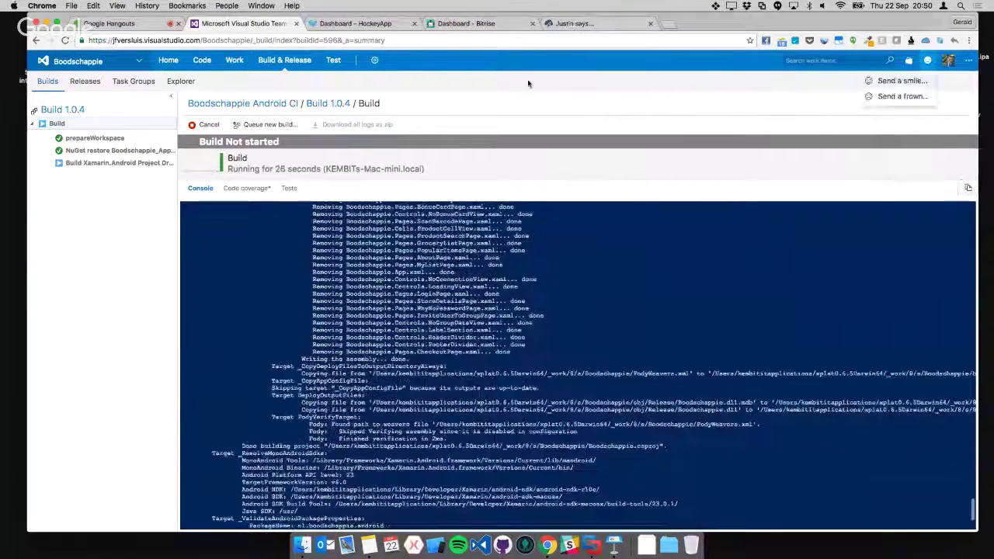
{"action": "left_click", "coordinate": [528, 83]}
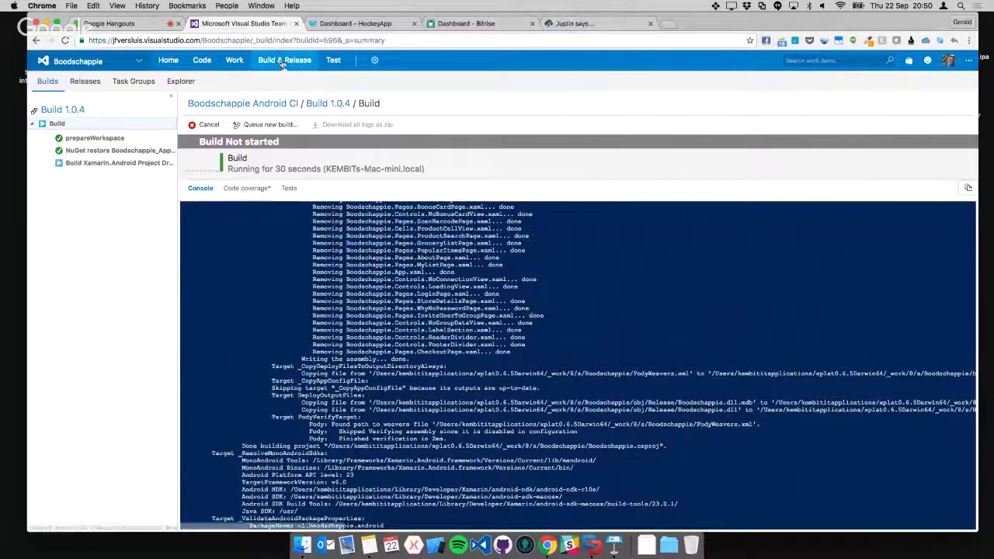
Open the project's agent queue administration and view the agents in the Default pool.
{"action": "mouse_move", "coordinate": [284, 65]}
{"action": "mouse_move", "coordinate": [376, 61]}
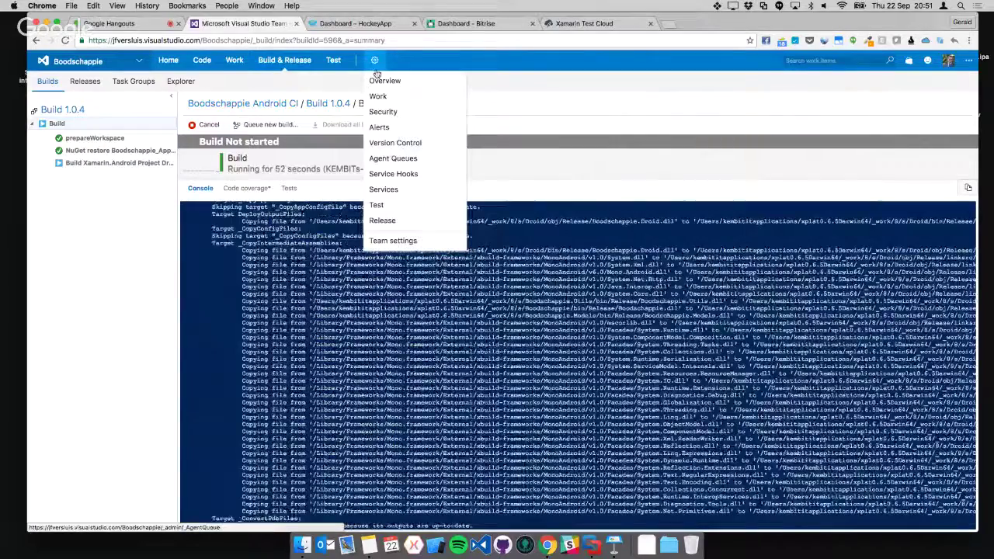
{"action": "right_click", "coordinate": [401, 159]}
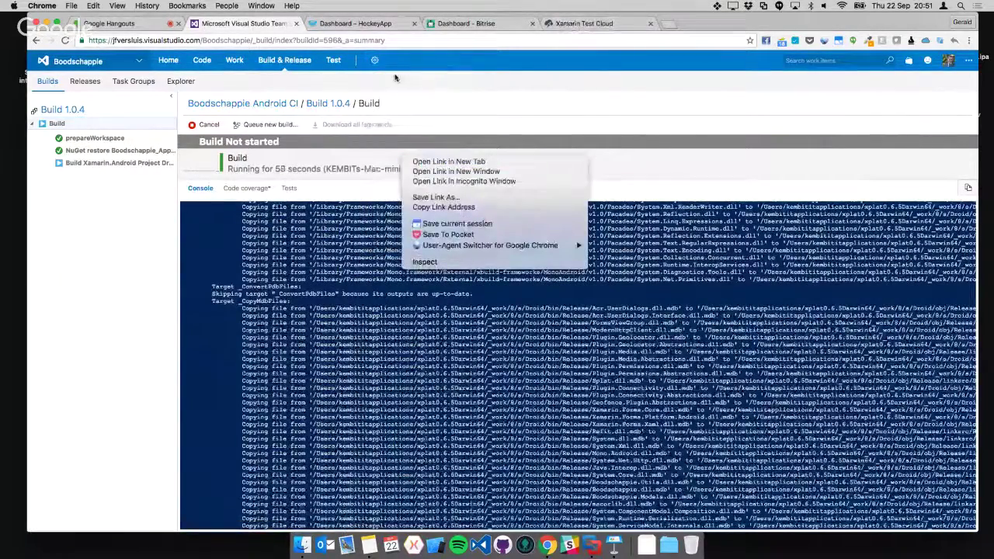
{"action": "key", "text": "Escape"}
{"action": "left_click", "coordinate": [374, 59]}
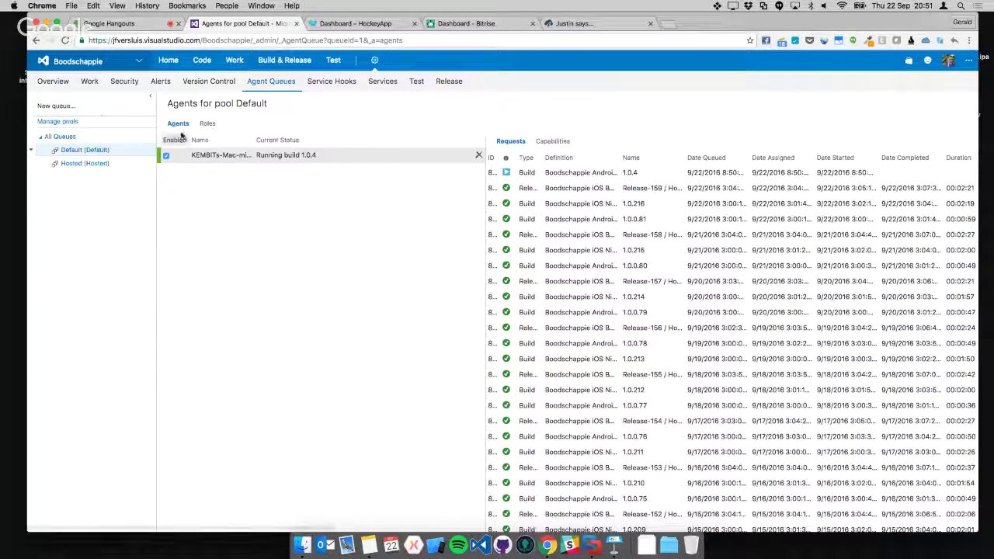
Return to the account home and open the account-level agent pools administration.
{"action": "left_click", "coordinate": [137, 61]}
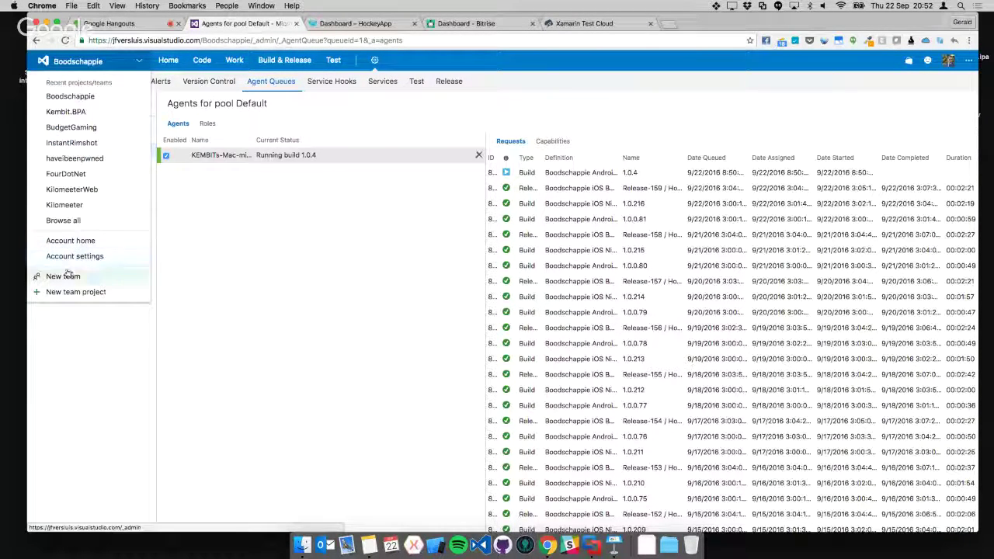
{"action": "left_click", "coordinate": [70, 240]}
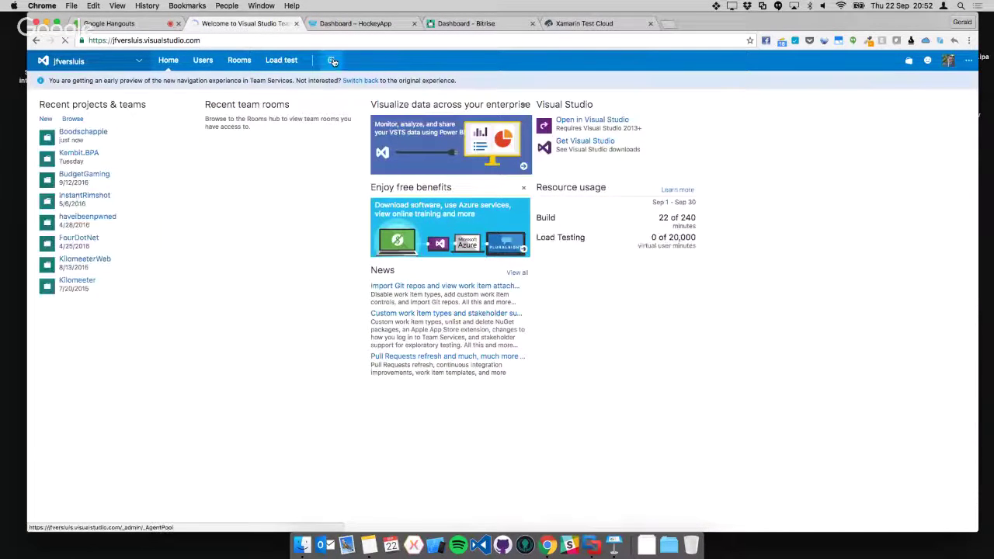
{"action": "left_click", "coordinate": [331, 59]}
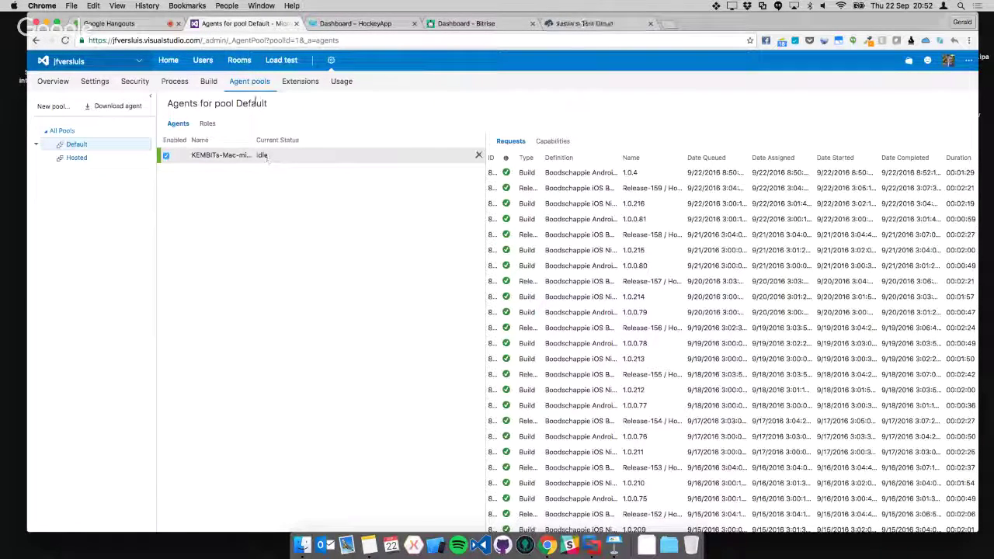
View the OS X 10.11-x64 option among the build agent downloads, then close the dialog.
{"action": "right_click", "coordinate": [114, 111]}
{"action": "left_click", "coordinate": [101, 111]}
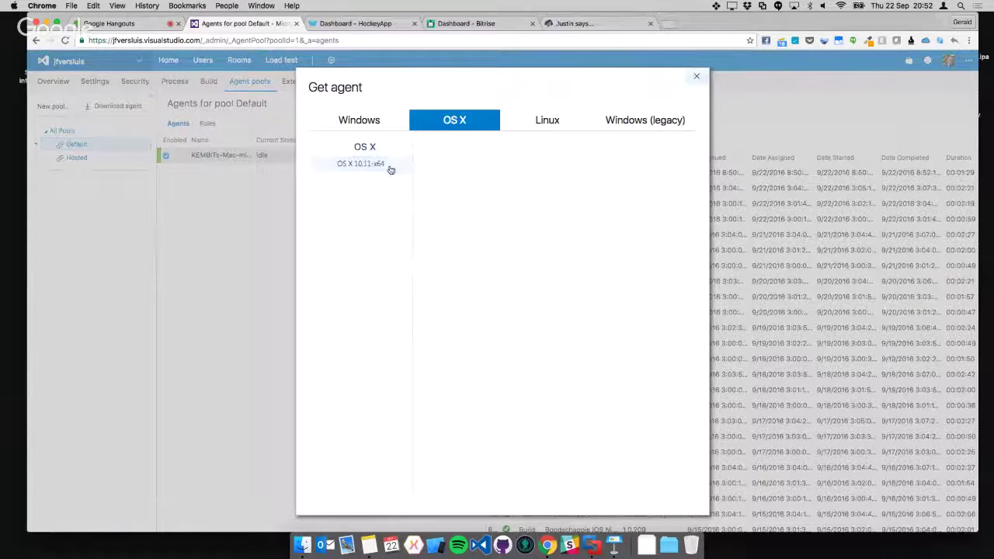
{"action": "left_click", "coordinate": [390, 166]}
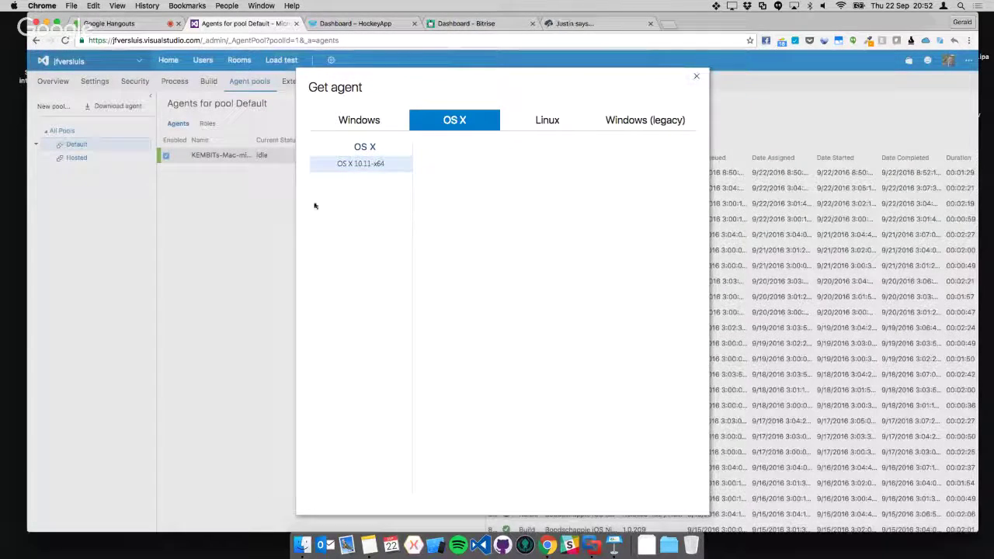
{"action": "left_click", "coordinate": [696, 77]}
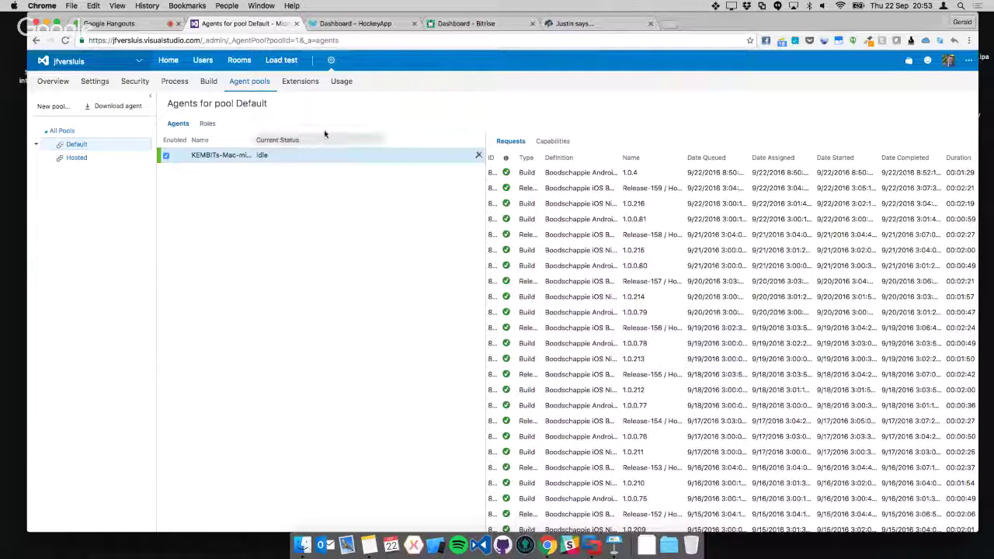
Return to the Boodschappie project's builds and open the Boodschappie API CI build definition for editing.
{"action": "left_click", "coordinate": [104, 62]}
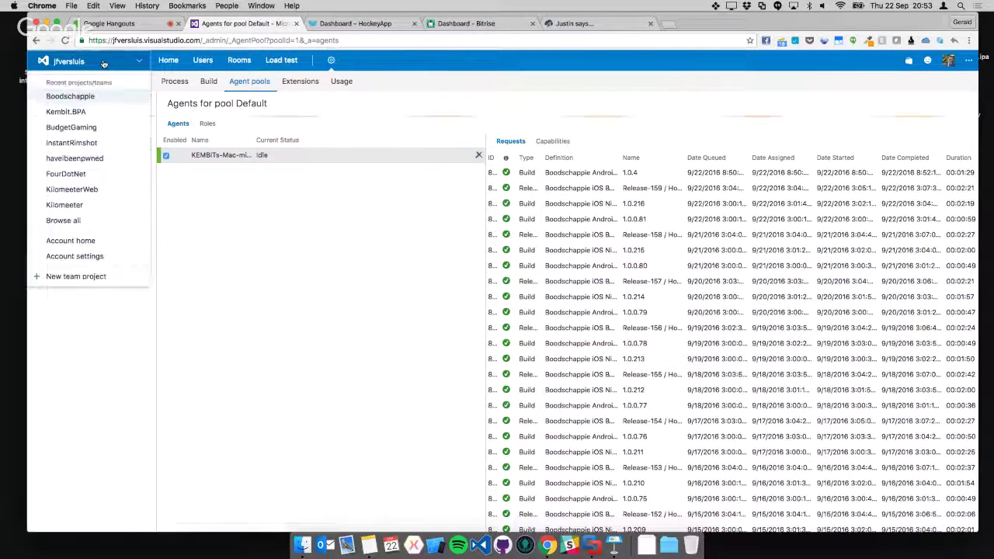
{"action": "left_click", "coordinate": [77, 97]}
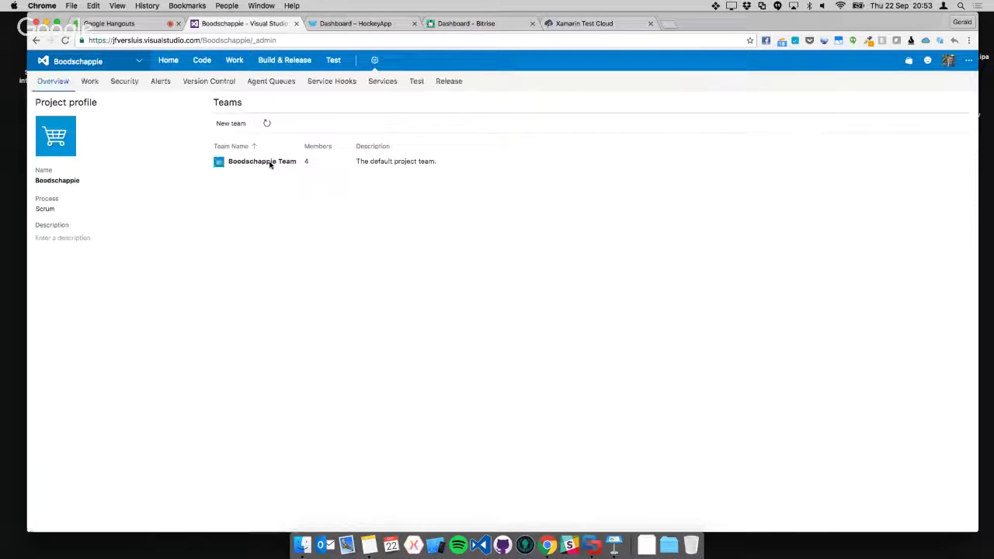
{"action": "left_click", "coordinate": [166, 66]}
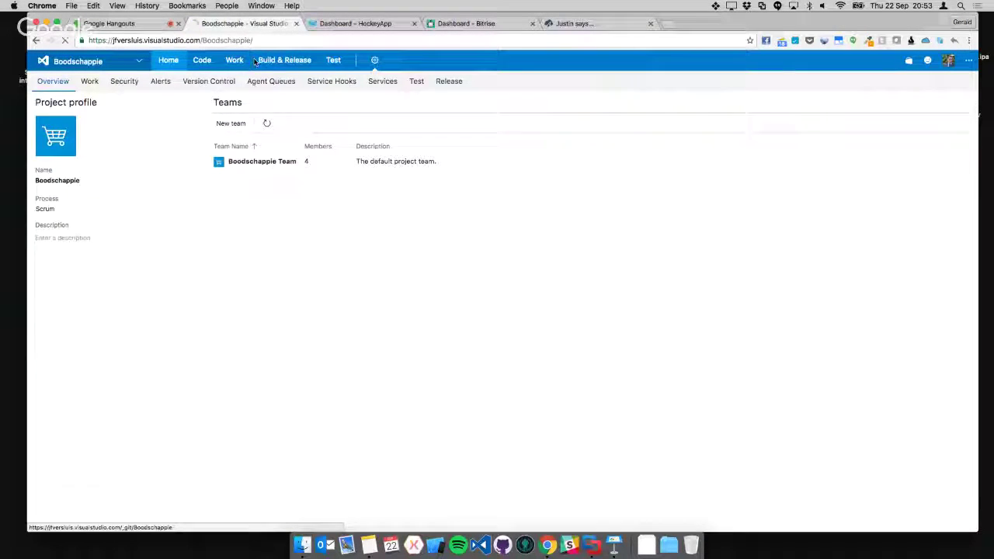
{"action": "left_click", "coordinate": [281, 70]}
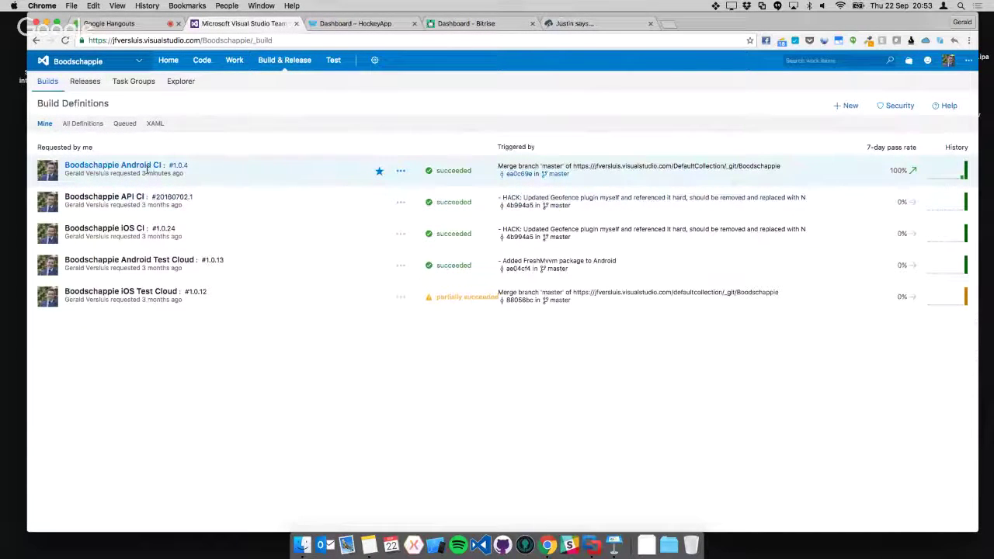
{"action": "left_click", "coordinate": [123, 200]}
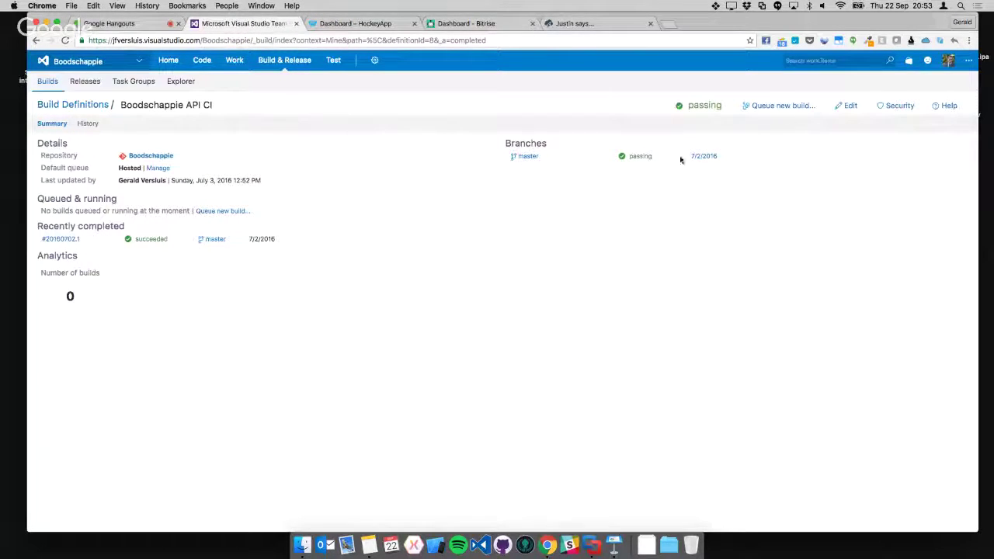
{"action": "left_click", "coordinate": [848, 107]}
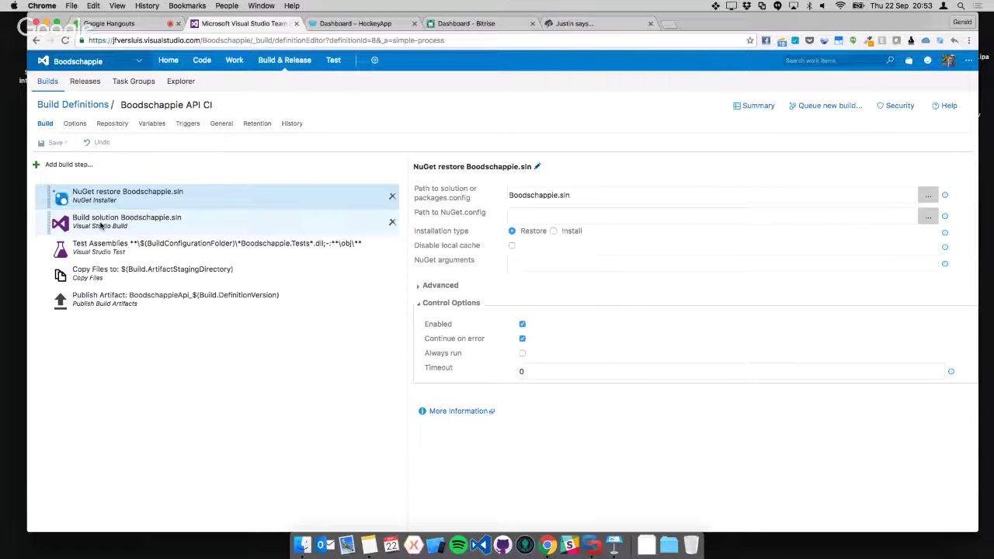
Review the settings of the Visual Studio Test, Copy Files and Publish Build Artifacts steps in the API CI definition.
{"action": "left_click", "coordinate": [83, 251]}
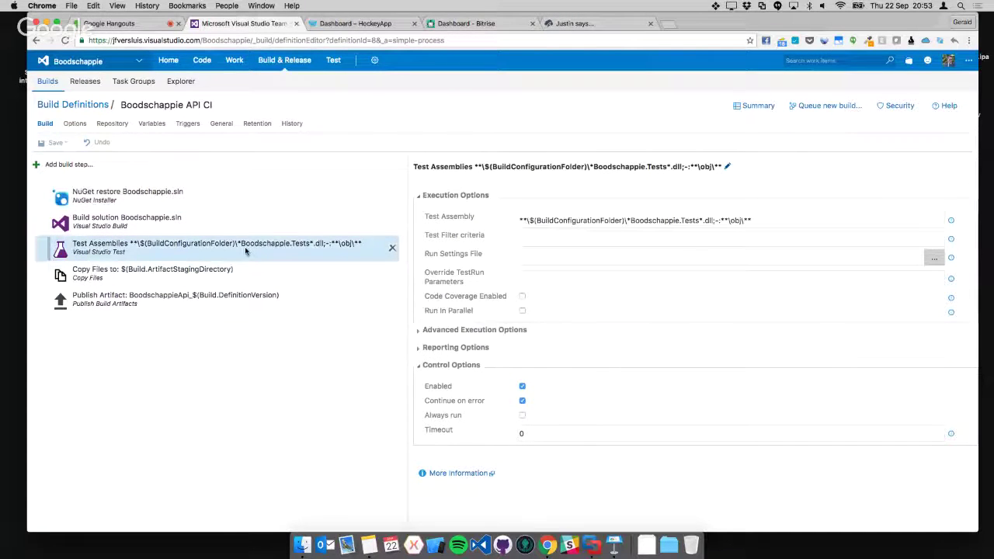
{"action": "left_click", "coordinate": [91, 272]}
{"action": "left_click", "coordinate": [177, 297]}
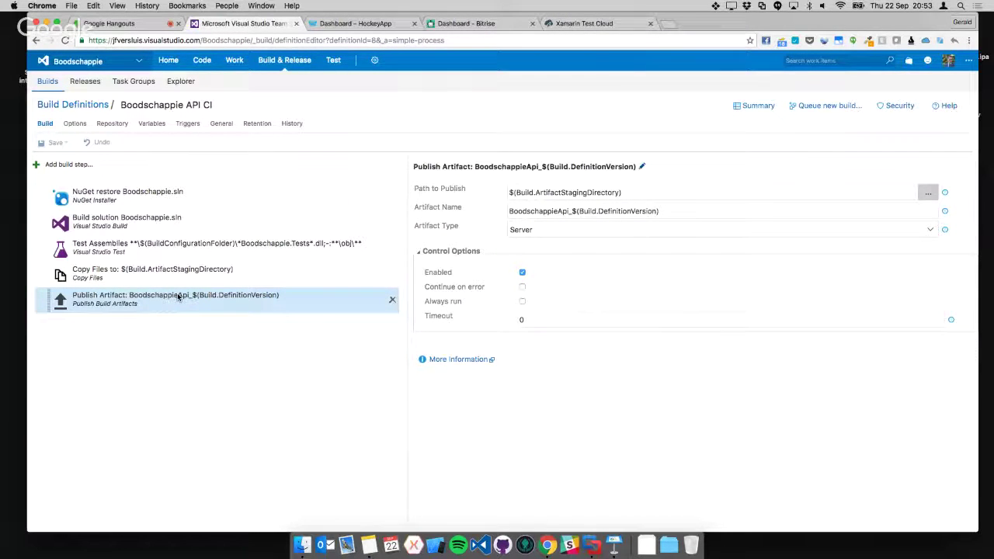
{"action": "left_click", "coordinate": [142, 271]}
{"action": "left_click", "coordinate": [210, 296]}
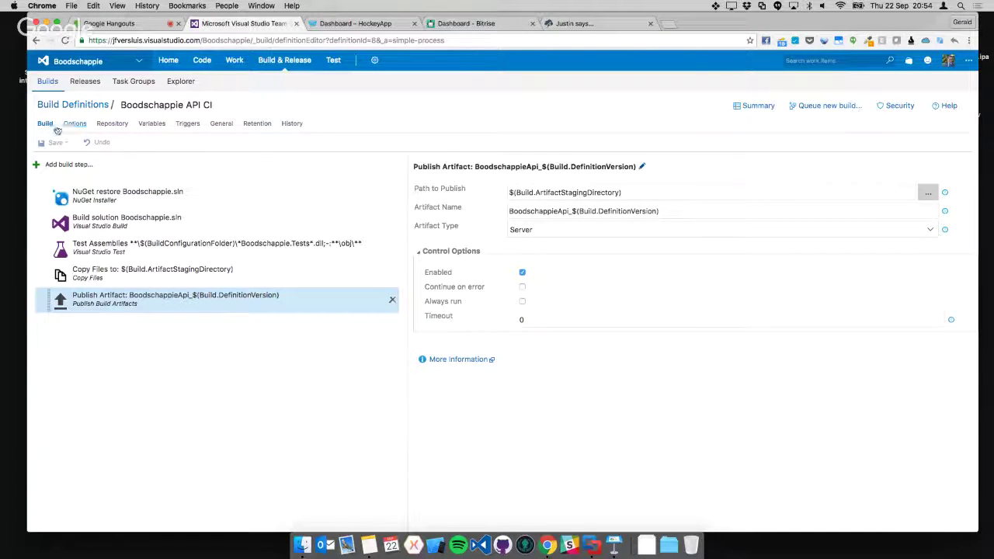
View the definition's variables and how they appear when queueing a build, closing the queue dialog without starting one.
{"action": "left_click", "coordinate": [155, 127]}
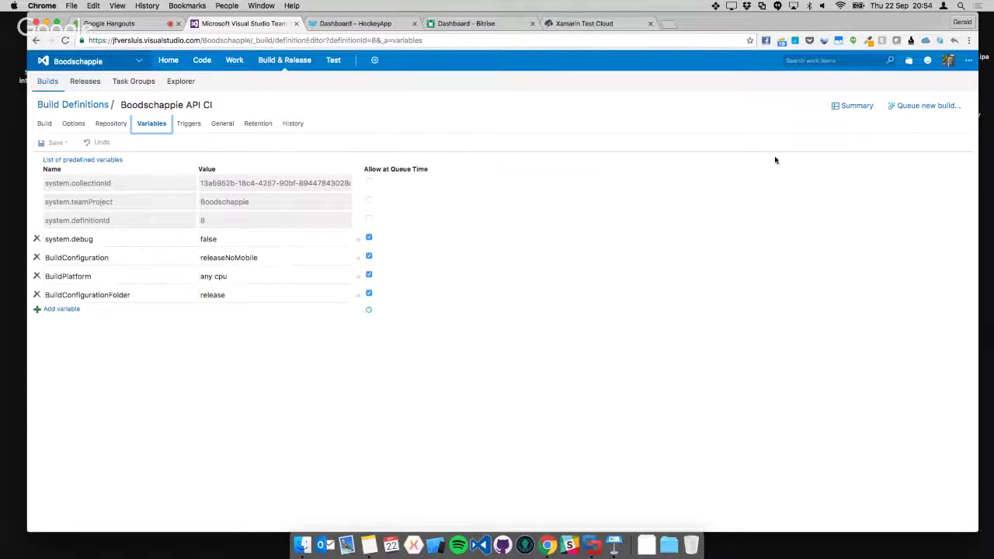
{"action": "left_click", "coordinate": [913, 108]}
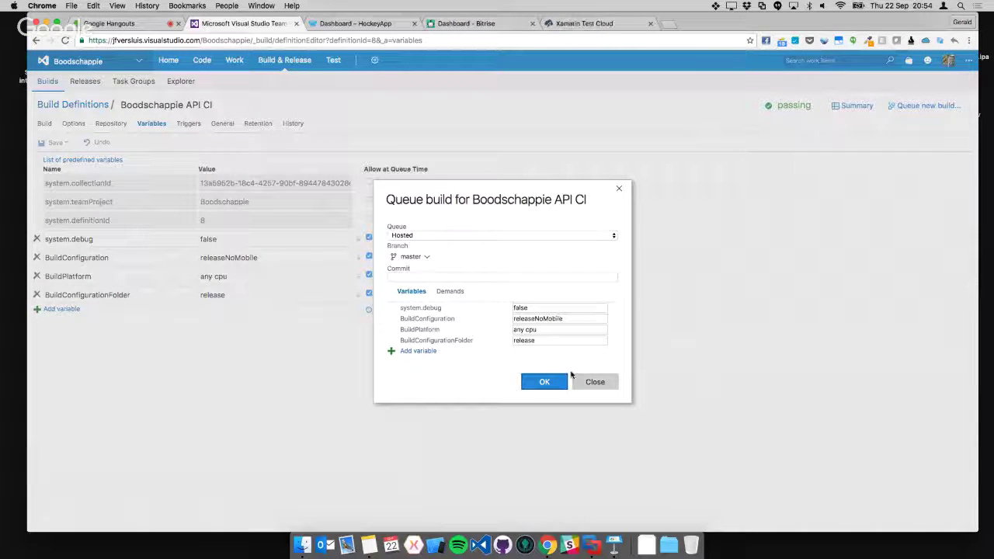
{"action": "left_click", "coordinate": [610, 388]}
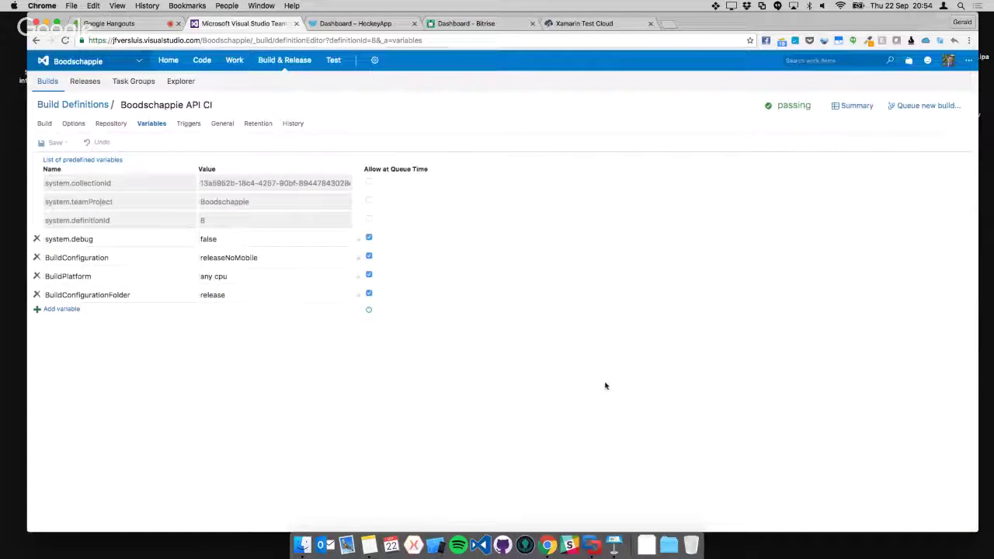
{"action": "left_click", "coordinate": [369, 238]}
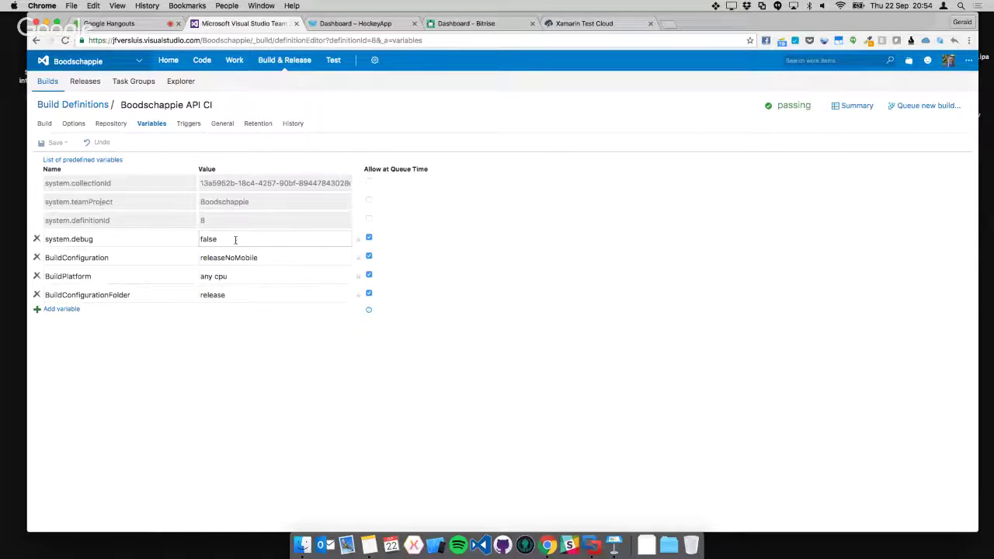
{"action": "left_click", "coordinate": [238, 239]}
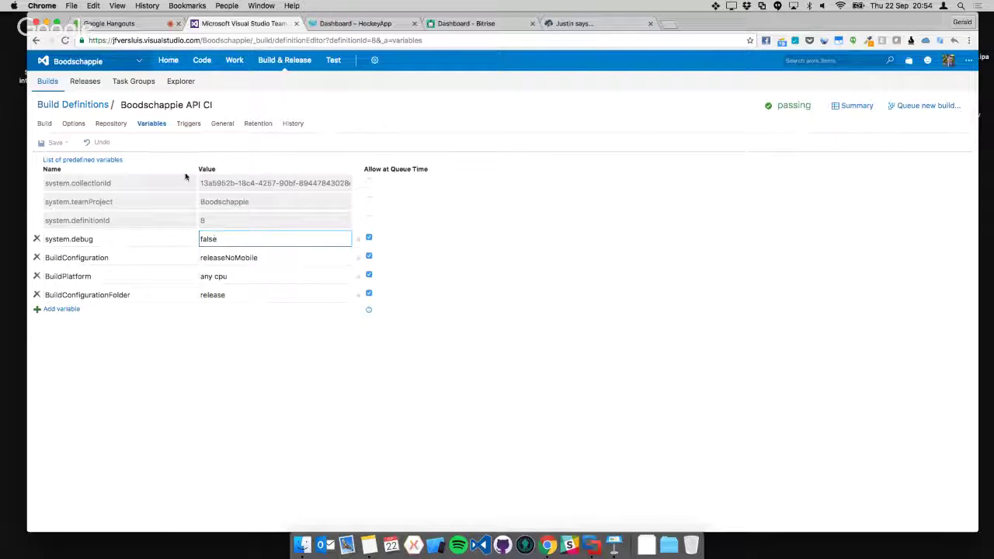
Append dfsdf to the Contents pattern of the Copy Files build step.
{"action": "left_click", "coordinate": [45, 125]}
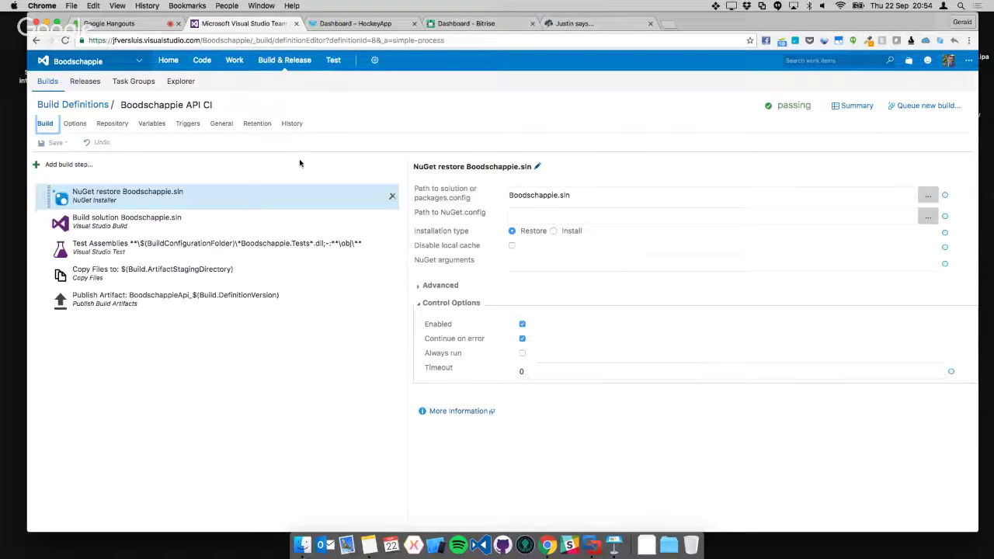
{"action": "left_click", "coordinate": [136, 247]}
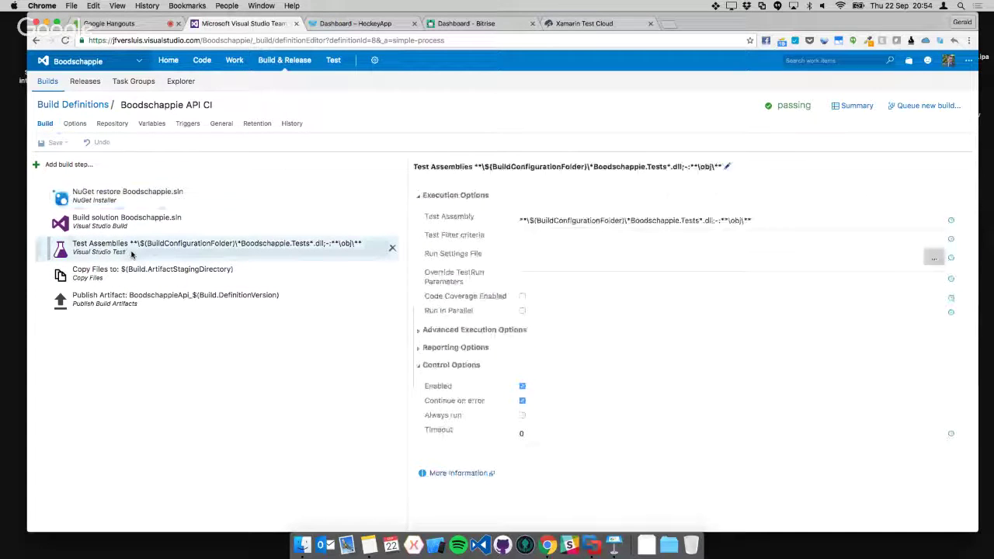
{"action": "left_click", "coordinate": [153, 223]}
{"action": "left_click", "coordinate": [130, 276]}
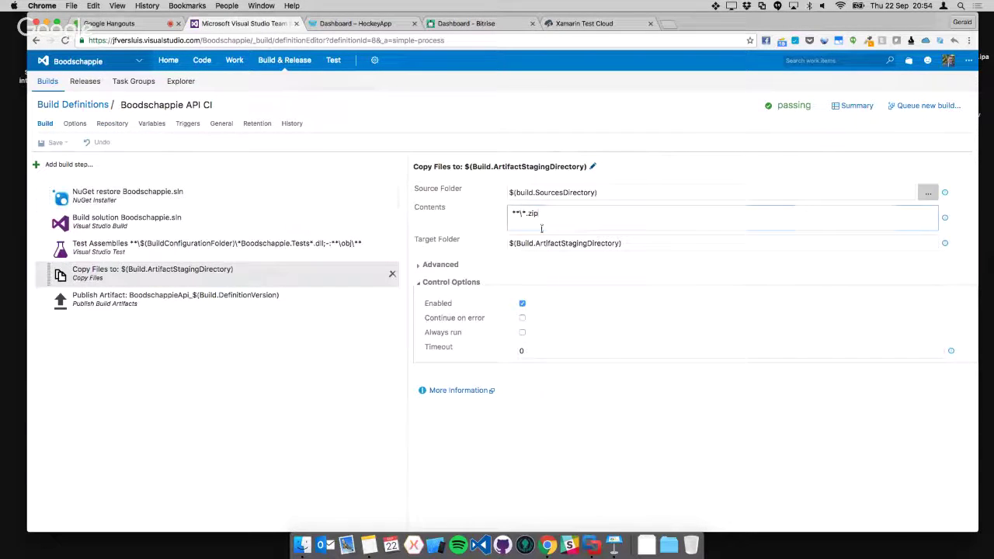
{"action": "type", "text": "dfsdf"}
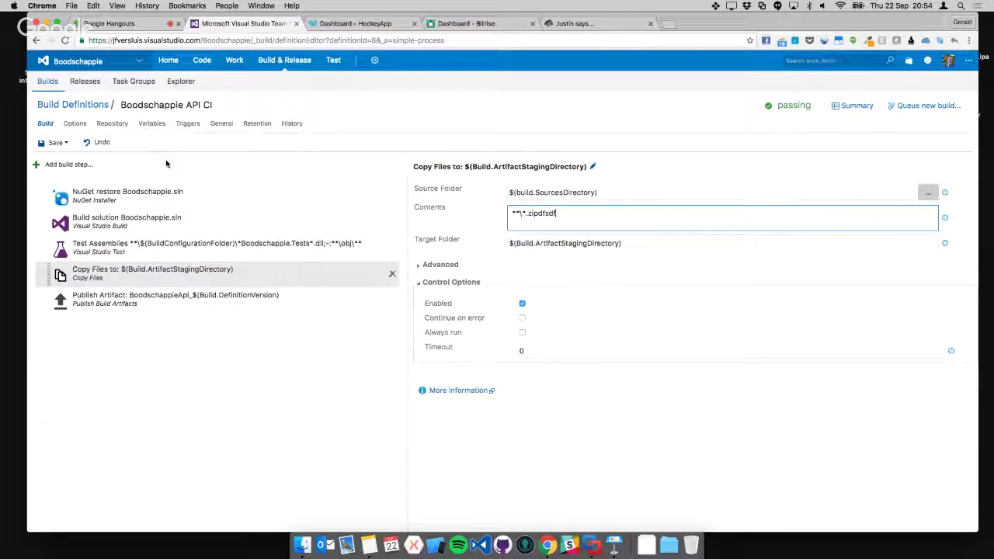
Set the system.debug variable's value to dasfalse and mark the variable as secret.
{"action": "left_click", "coordinate": [111, 127]}
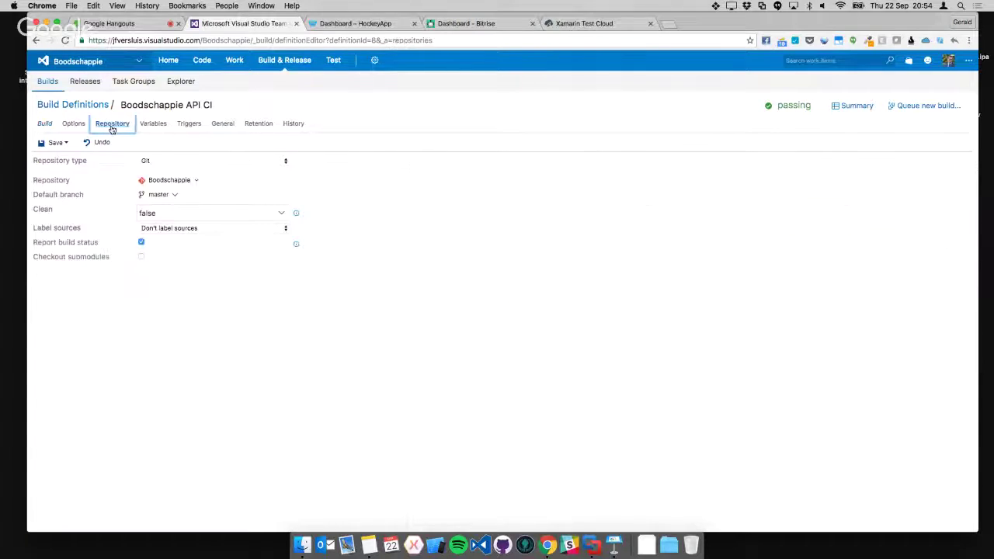
{"action": "left_click", "coordinate": [152, 124]}
{"action": "left_click", "coordinate": [260, 237]}
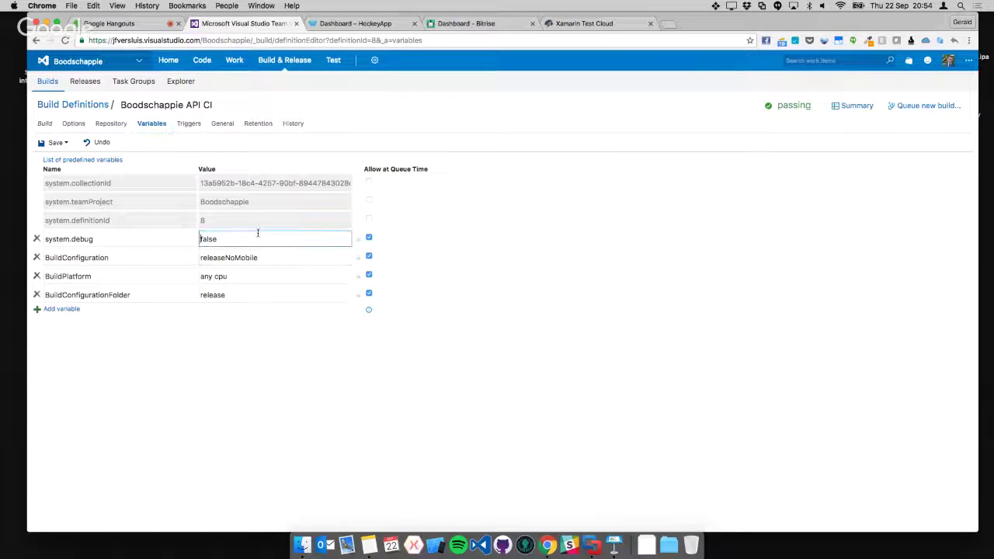
{"action": "type", "text": "das"}
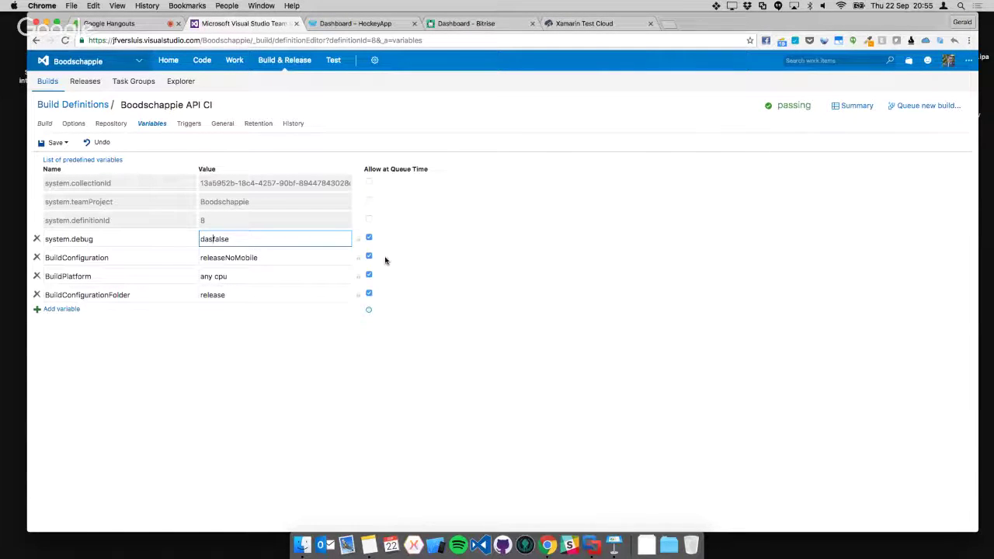
{"action": "left_click", "coordinate": [358, 239]}
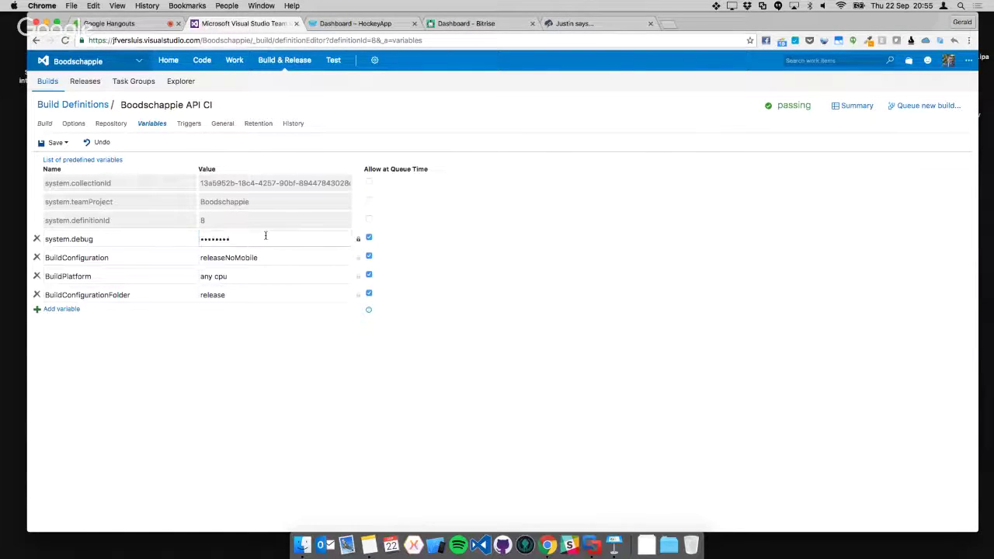
{"action": "left_click", "coordinate": [256, 238]}
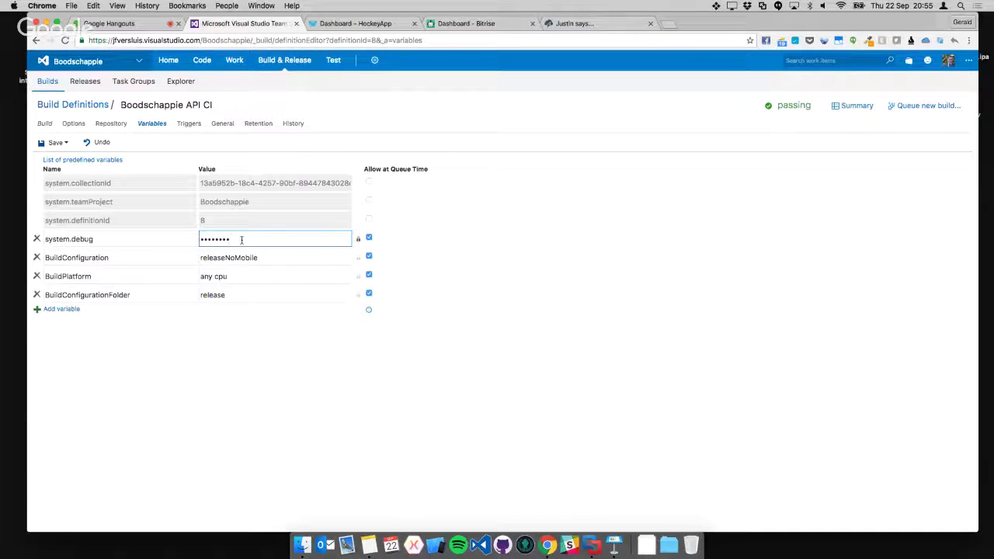
{"action": "left_click", "coordinate": [476, 290]}
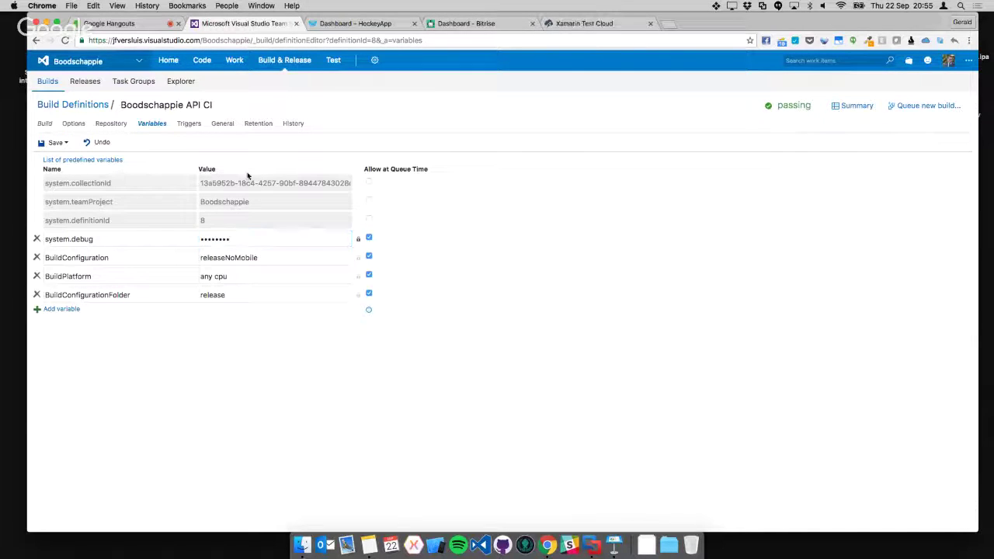
View the API CI definition's triggers, then leave for the list of all build definitions without saving the edits.
{"action": "left_click", "coordinate": [190, 125]}
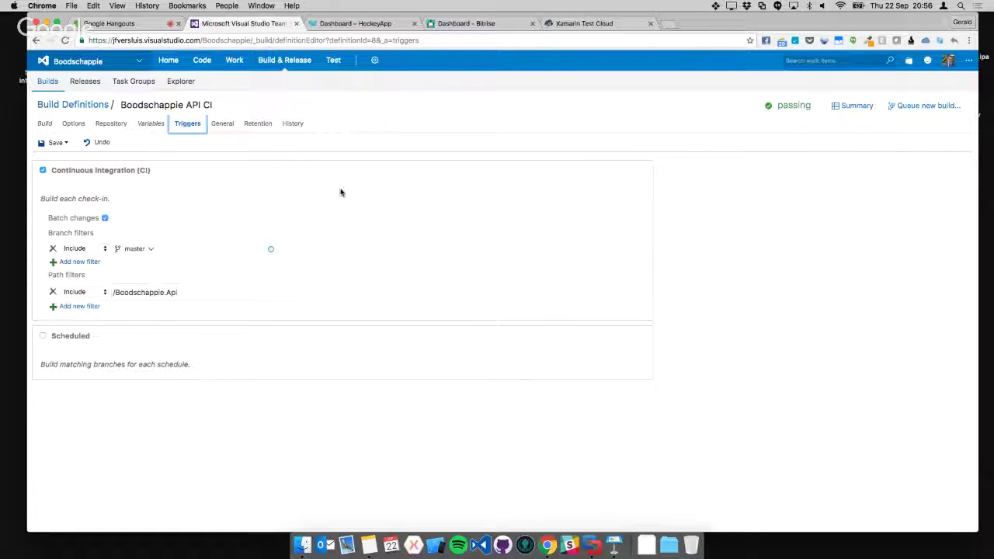
{"action": "left_click", "coordinate": [72, 104]}
{"action": "left_click", "coordinate": [590, 187]}
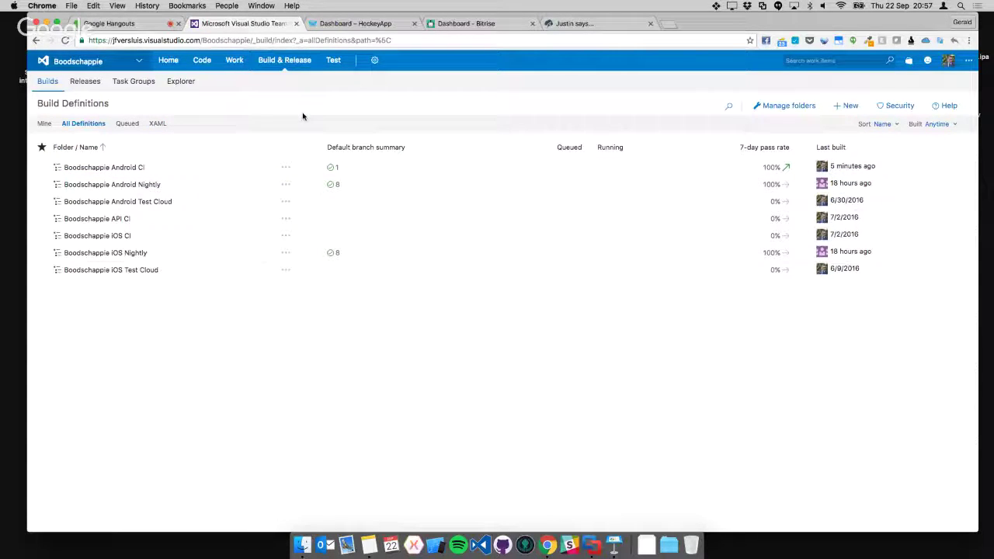
Open the Boodschappie Android CI build definition for editing.
{"action": "mouse_move", "coordinate": [292, 70]}
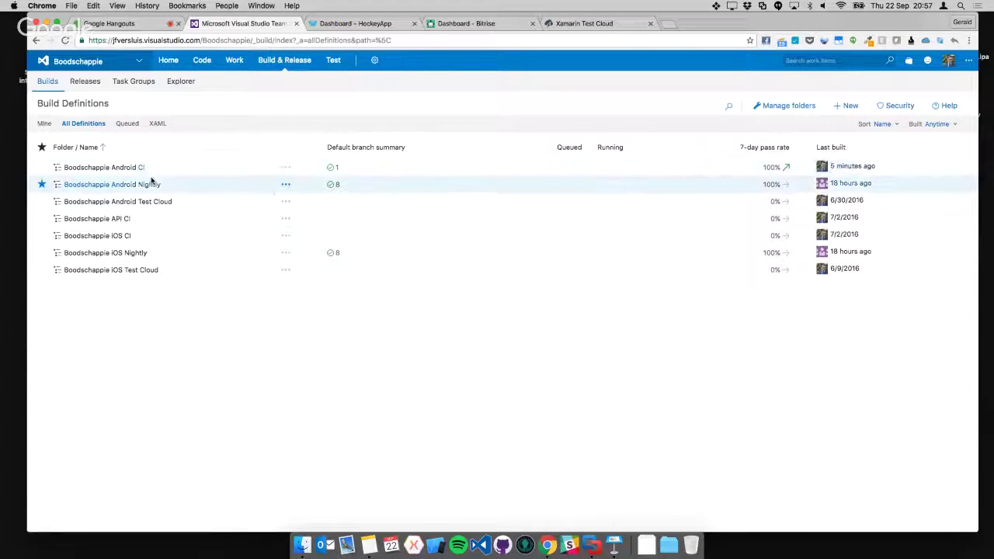
{"action": "left_click", "coordinate": [127, 169]}
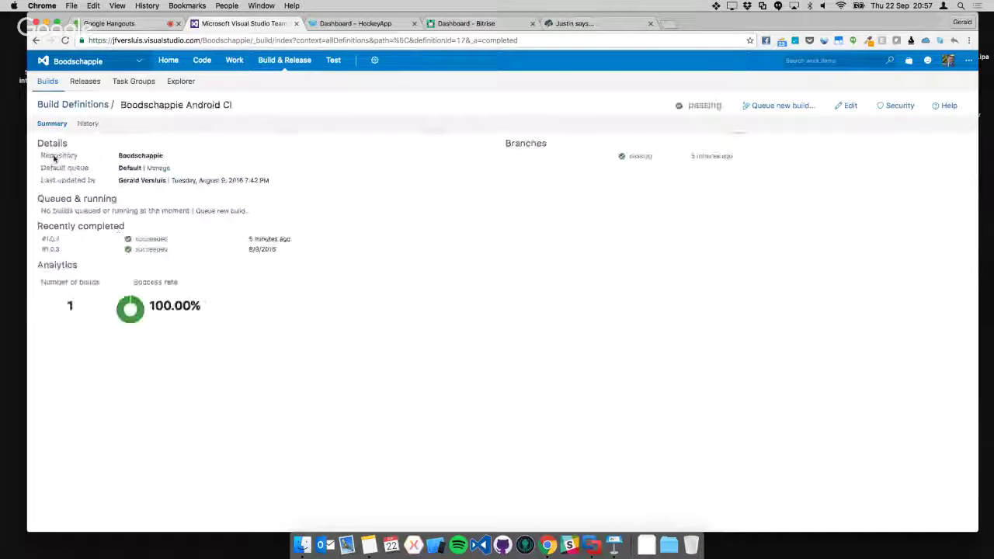
{"action": "left_click", "coordinate": [848, 106]}
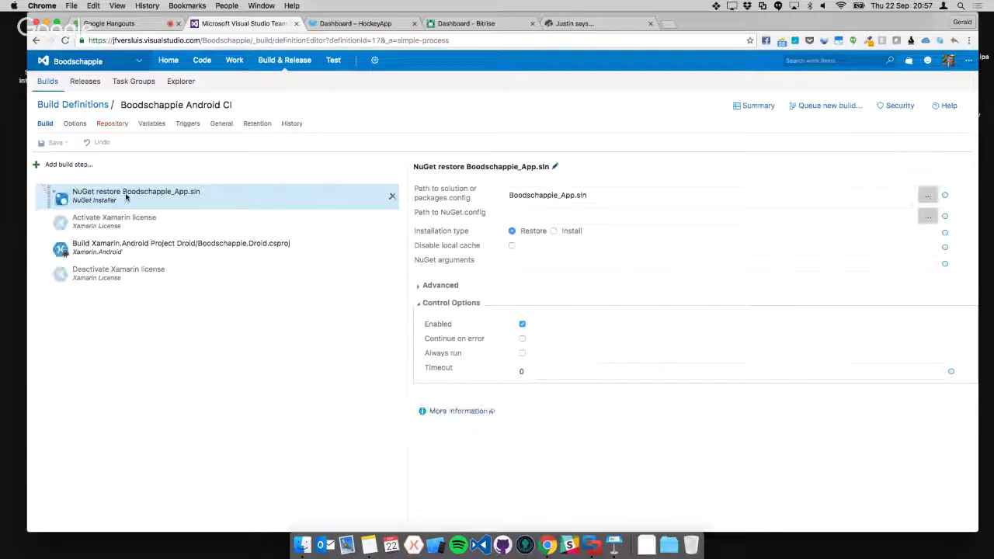
Examine the Build category and the full list of tasks in the task catalogue, then close it without adding any.
{"action": "left_click", "coordinate": [60, 172]}
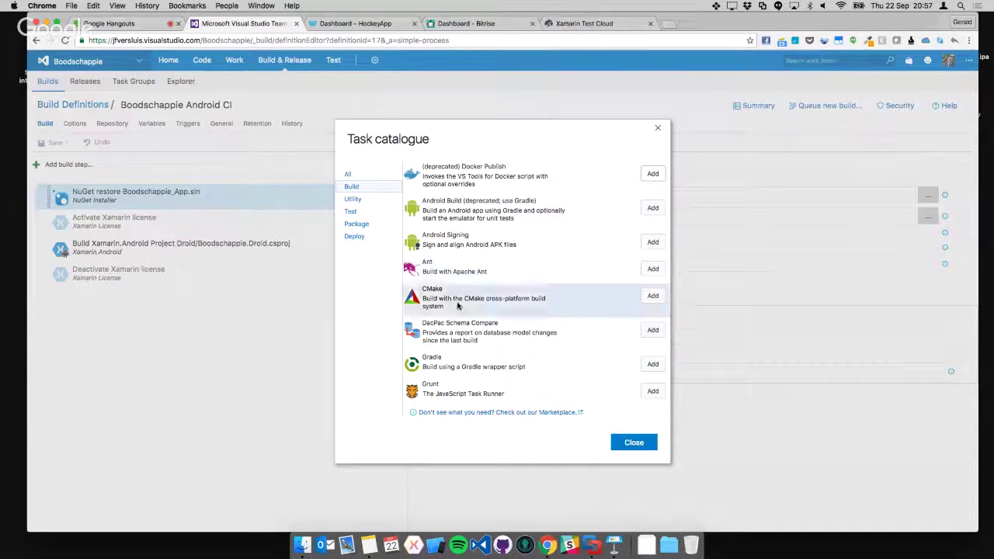
{"action": "scroll", "coordinate": [460, 364], "scroll_direction": "down", "scroll_amount": 10}
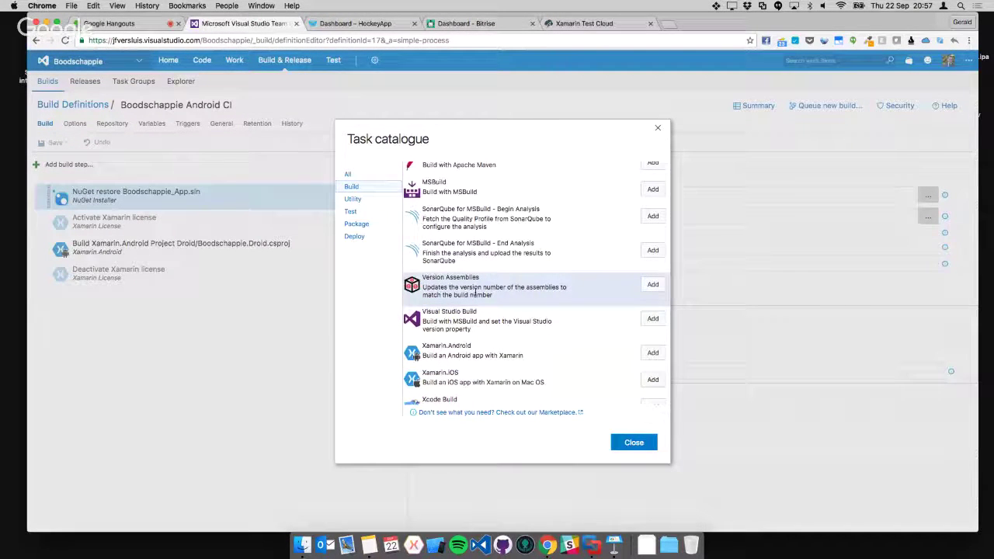
{"action": "left_click", "coordinate": [353, 175]}
{"action": "scroll", "coordinate": [454, 270], "scroll_direction": "down", "scroll_amount": 4}
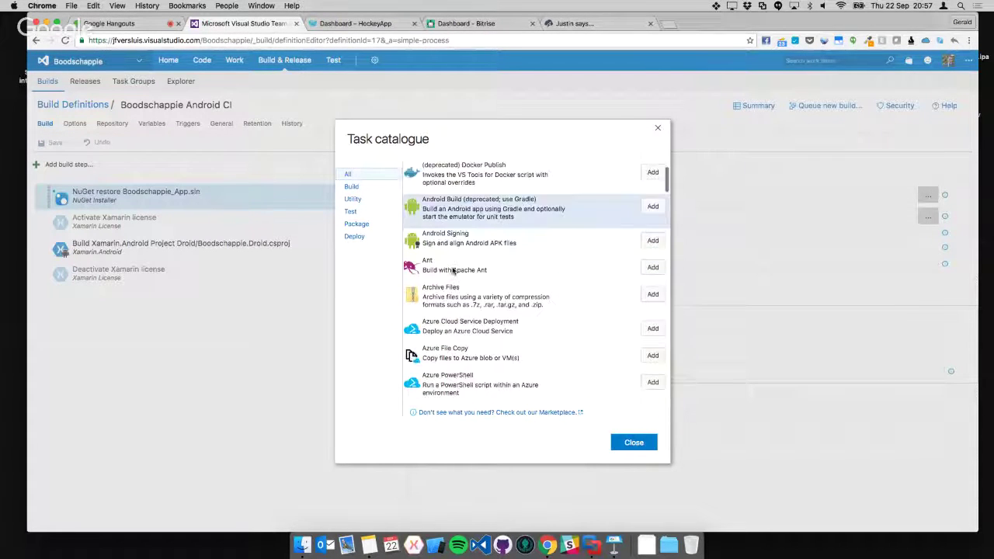
{"action": "scroll", "coordinate": [533, 225], "scroll_direction": "down", "scroll_amount": 1}
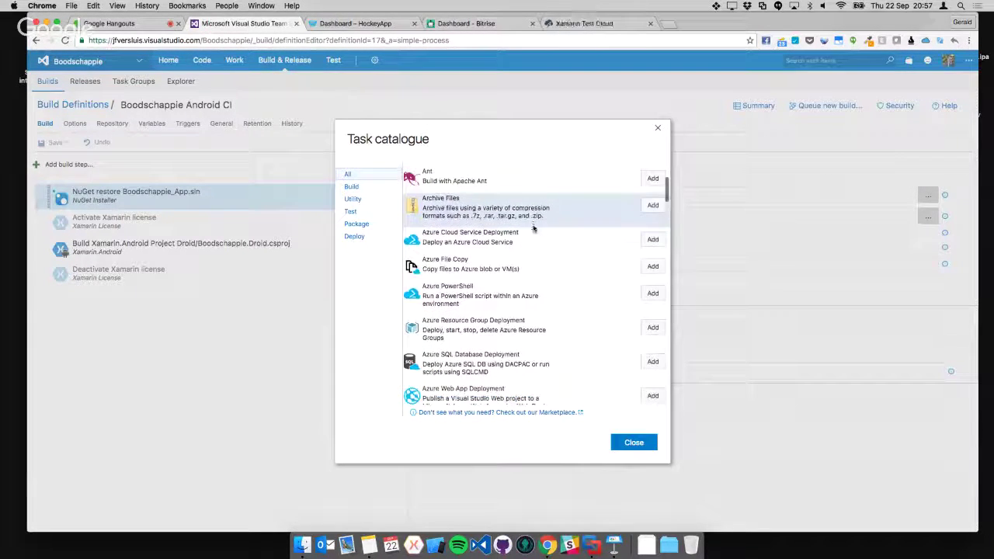
{"action": "scroll", "coordinate": [479, 339], "scroll_direction": "down", "scroll_amount": 10}
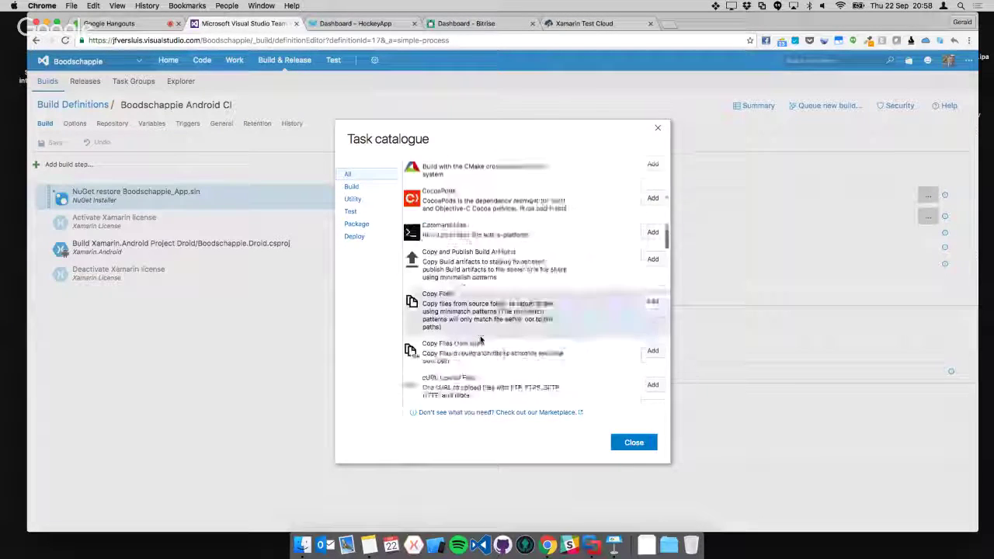
{"action": "scroll", "coordinate": [504, 339], "scroll_direction": "down", "scroll_amount": 10}
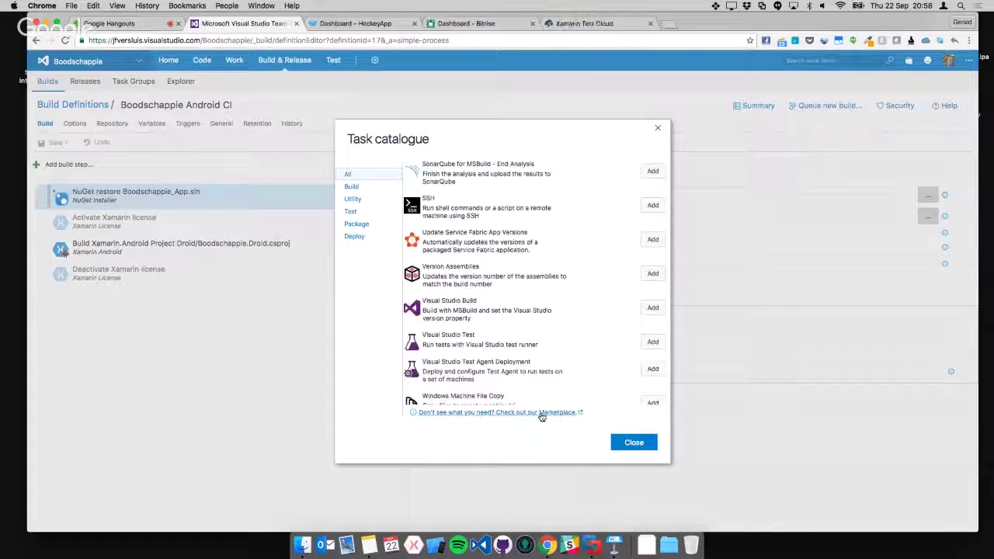
{"action": "left_click_drag", "start_coordinate": [538, 412], "coordinate": [501, 432]}
{"action": "left_click", "coordinate": [501, 431]}
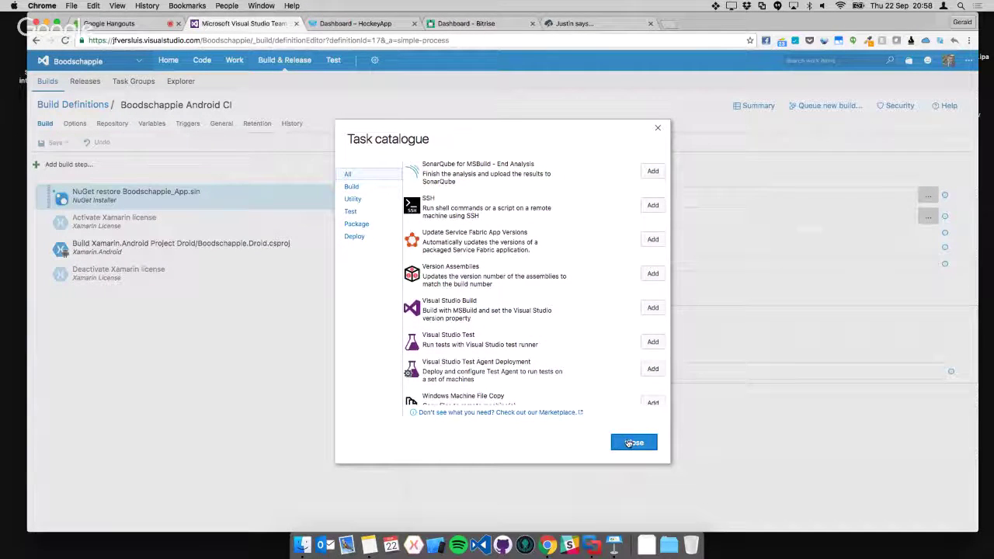
{"action": "left_click", "coordinate": [631, 444]}
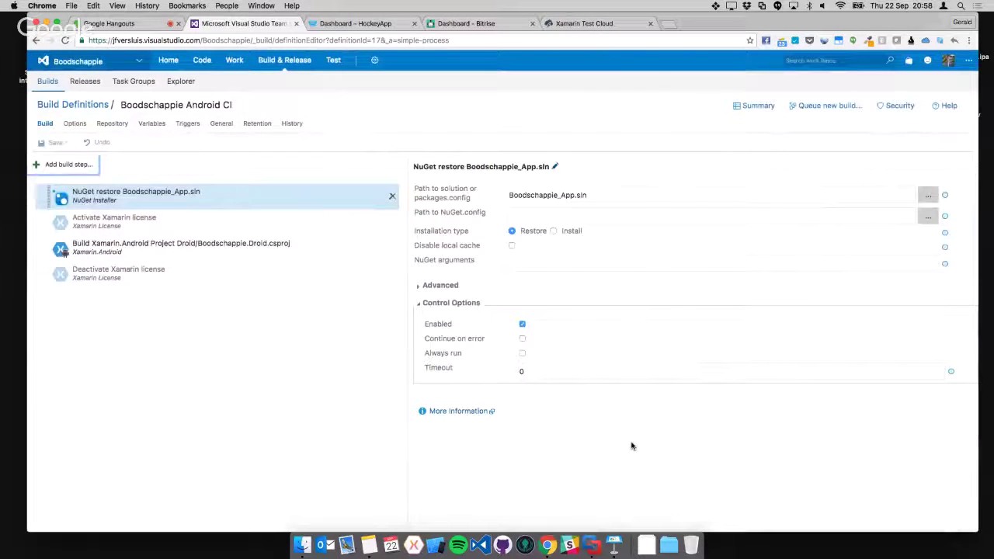